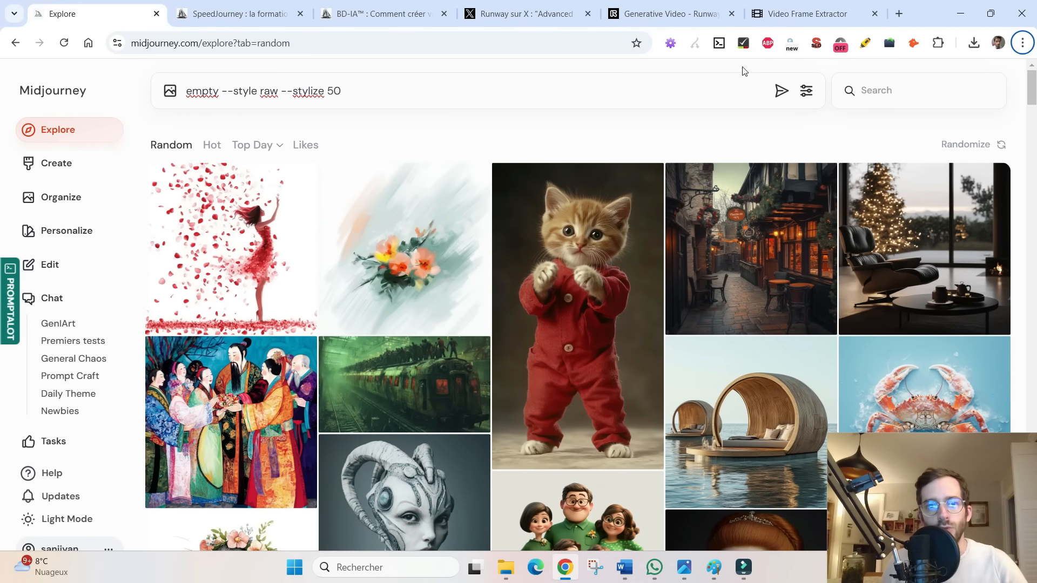
Look at the BD-IA comic course page and the SpeedJourney course page
{"action": "left_click", "coordinate": [351, 14]}
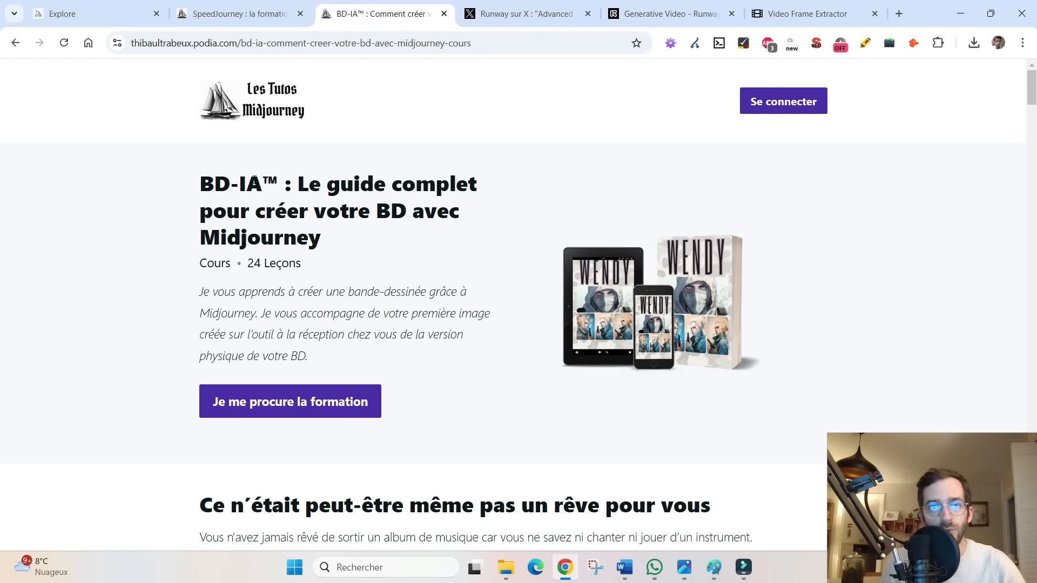
{"action": "left_click", "coordinate": [230, 14]}
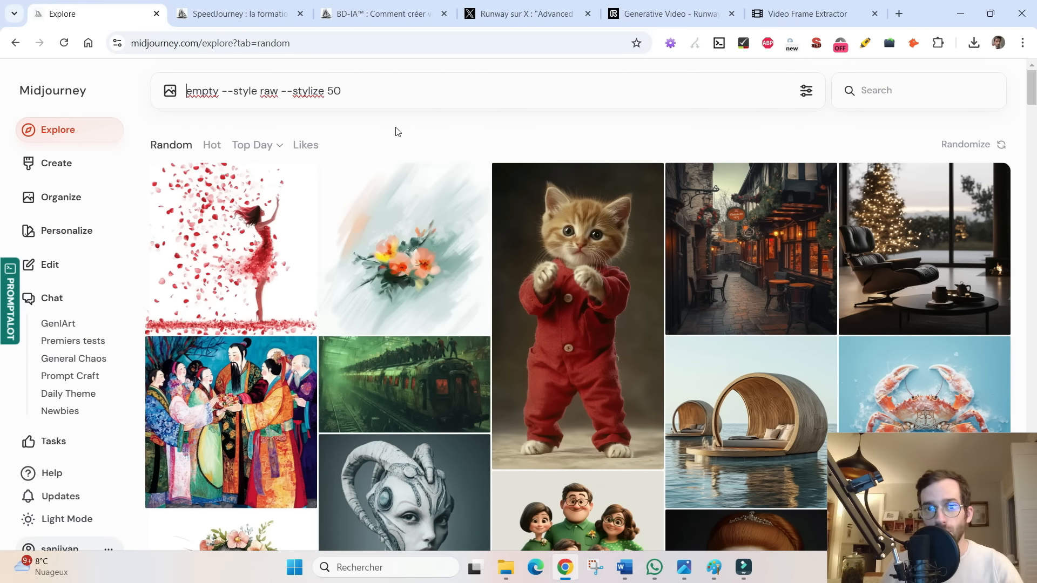
Watch Runway's Advanced Camera Control announcement video (1/8) on X in full screen, and pause it after leaving full screen
{"action": "left_click", "coordinate": [521, 14]}
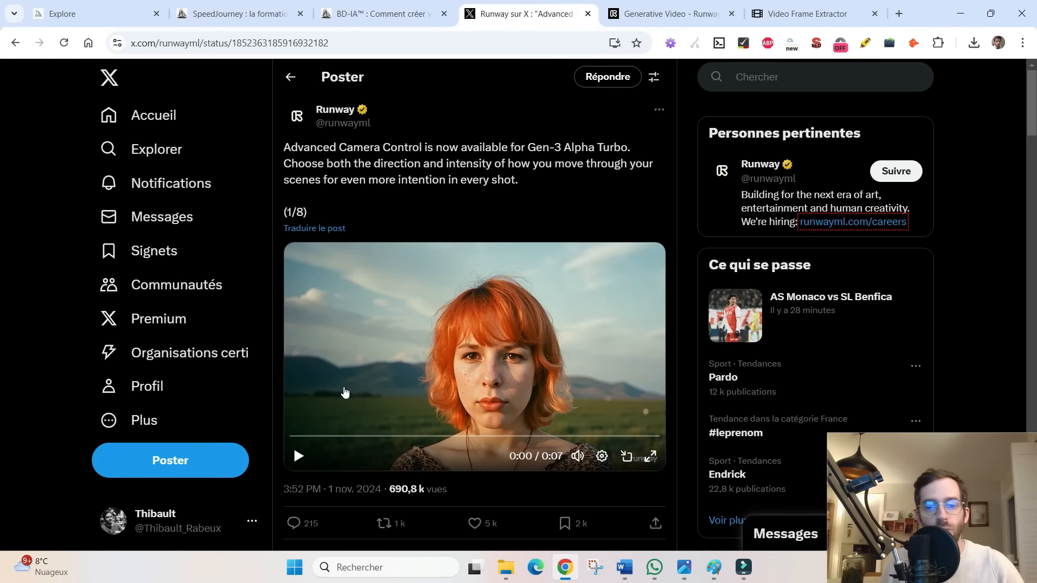
{"action": "left_click", "coordinate": [298, 456]}
{"action": "mouse_move", "coordinate": [576, 460]}
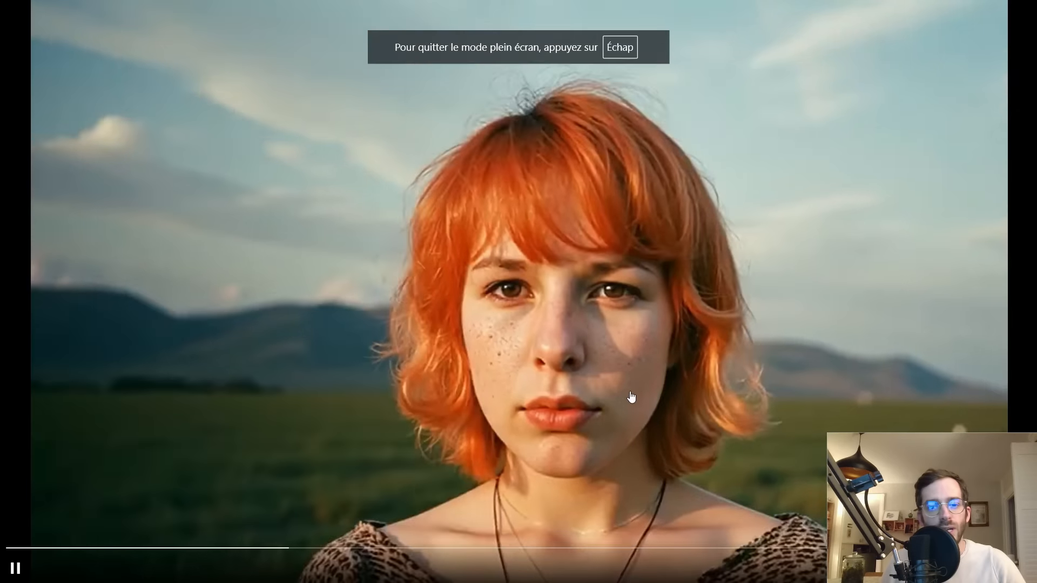
{"action": "left_click", "coordinate": [650, 456]}
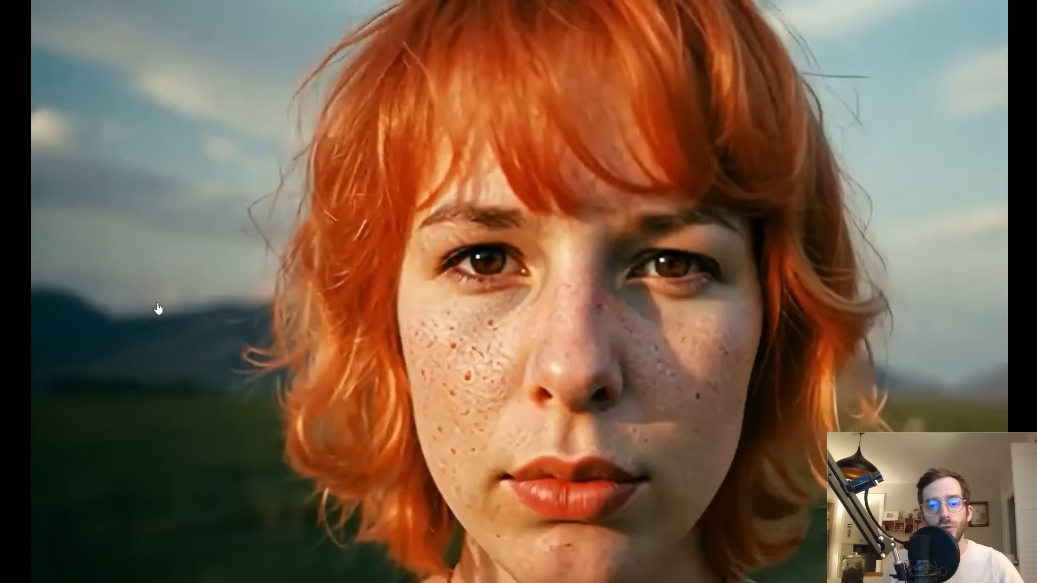
{"action": "key", "text": "Escape"}
{"action": "left_click", "coordinate": [394, 346]}
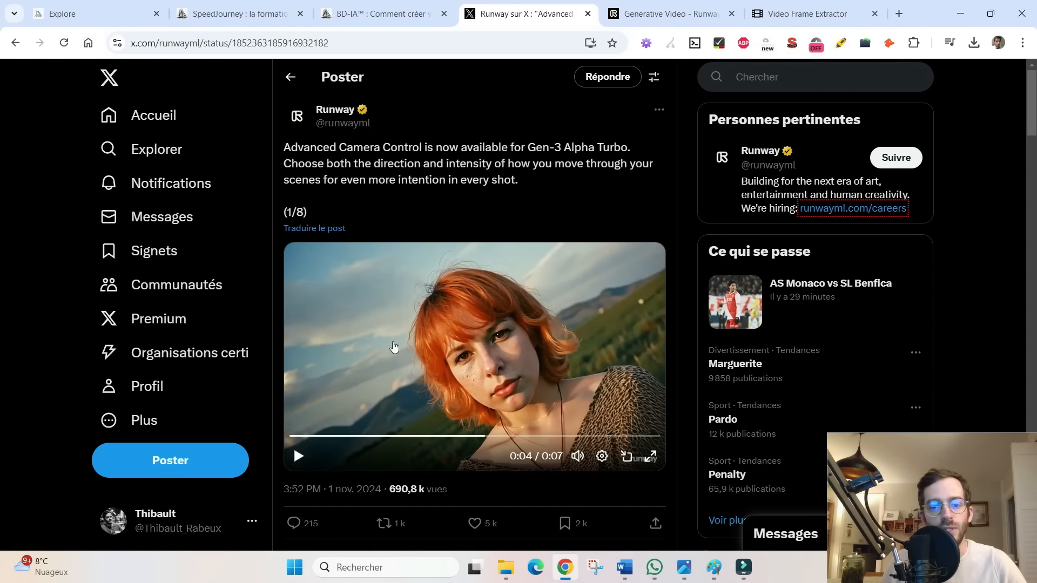
Watch the ruins video in post 3/8 of the Runway thread in full screen, and pause it after leaving full screen
{"action": "scroll", "coordinate": [394, 347], "scroll_direction": "down", "scroll_amount": 8}
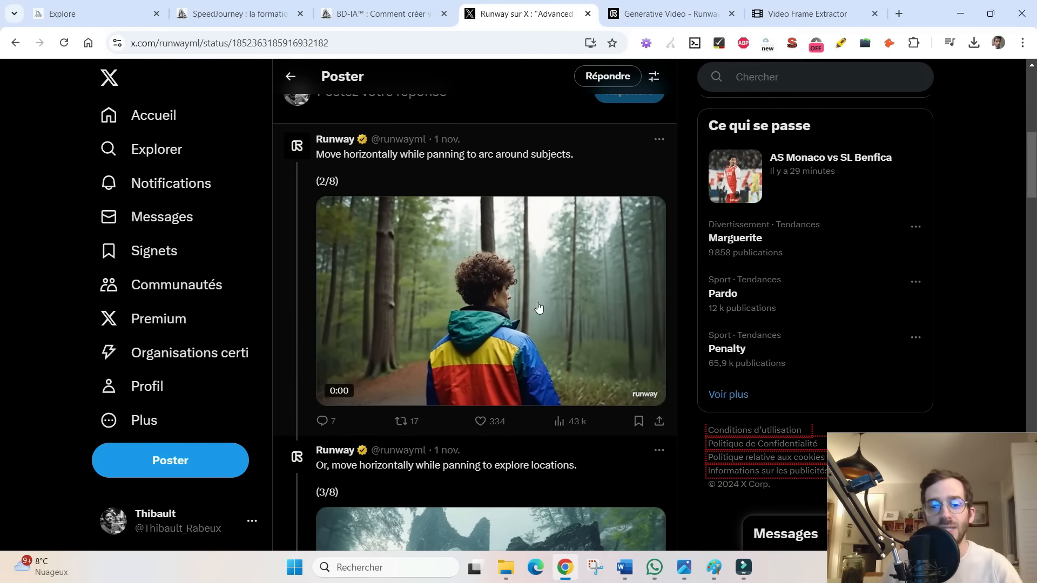
{"action": "scroll", "coordinate": [538, 308], "scroll_direction": "down", "scroll_amount": 5}
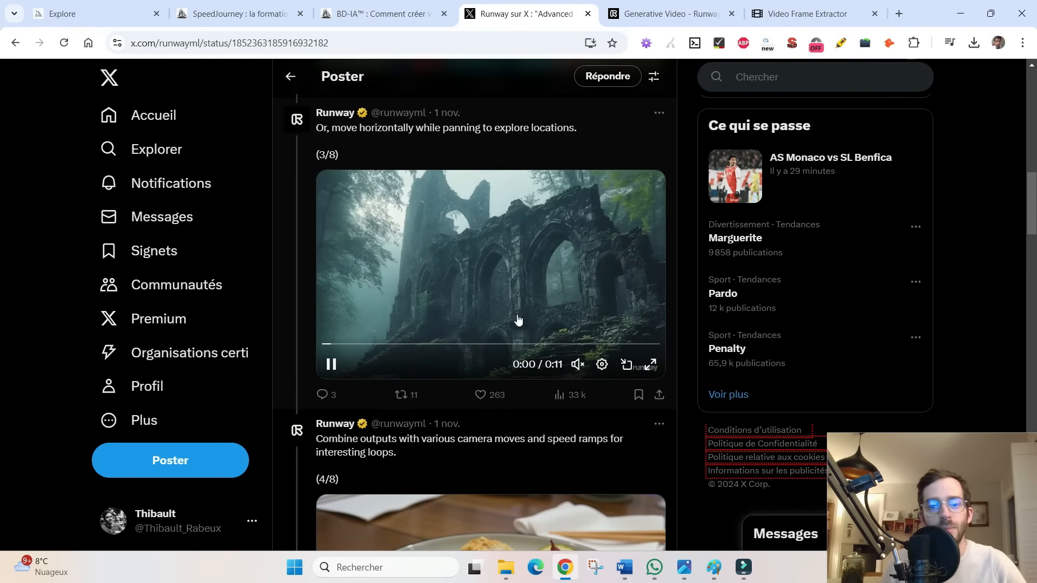
{"action": "left_click", "coordinate": [650, 366]}
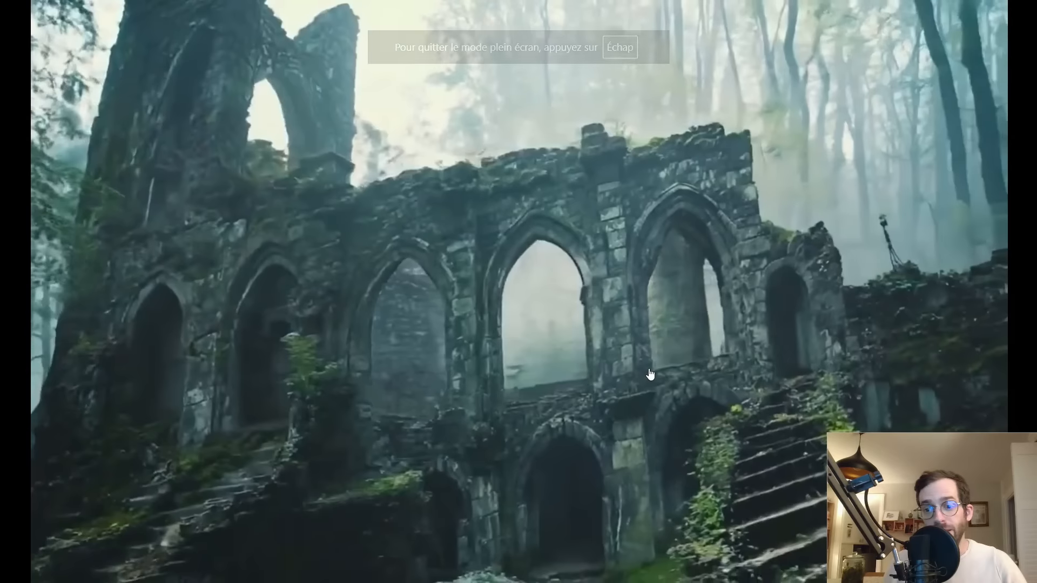
{"action": "key", "text": "Escape"}
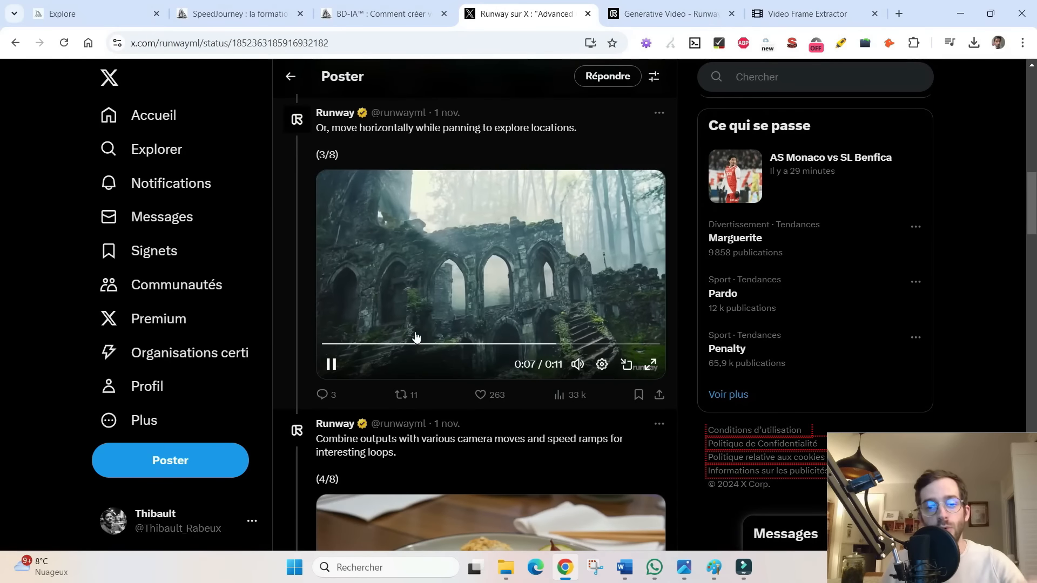
{"action": "left_click", "coordinate": [331, 364]}
Switch to Runway, go to its homepage and open the Generative Video tool from the dashboard
{"action": "left_click", "coordinate": [653, 17]}
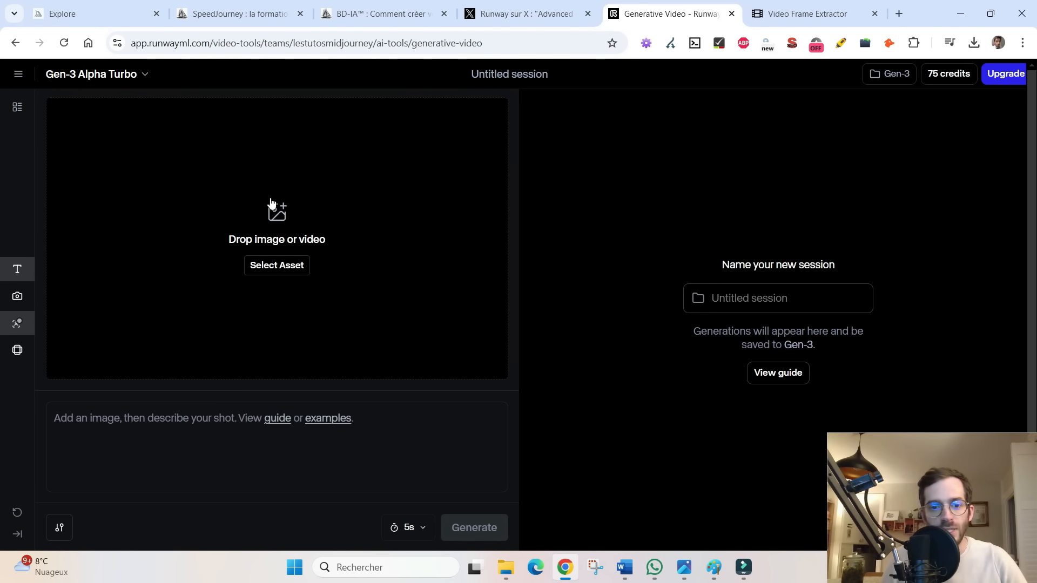
{"action": "left_click", "coordinate": [506, 567]}
{"action": "left_click", "coordinate": [22, 75]}
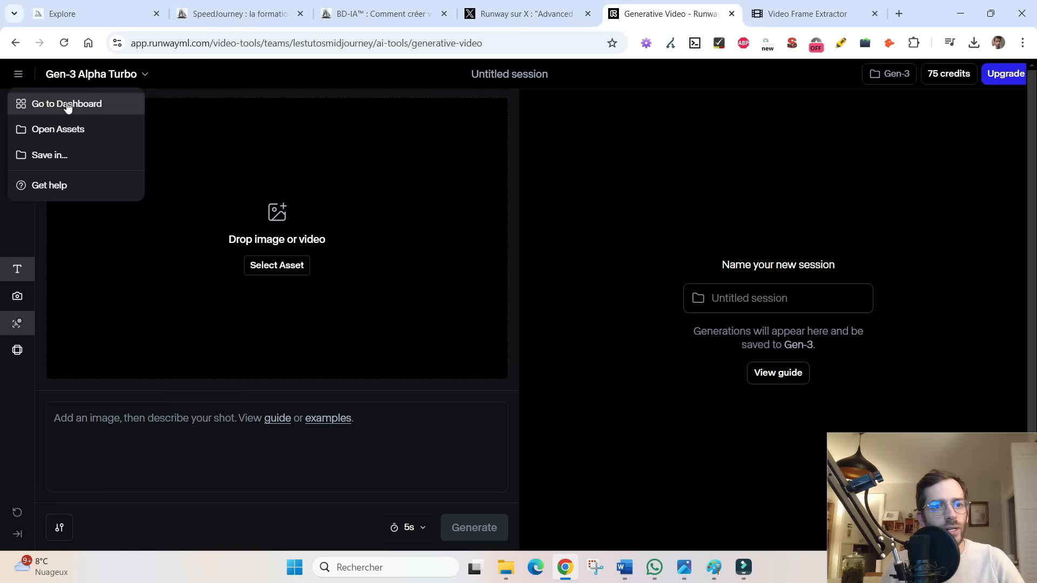
{"action": "left_click", "coordinate": [100, 79]}
{"action": "left_click", "coordinate": [99, 79]}
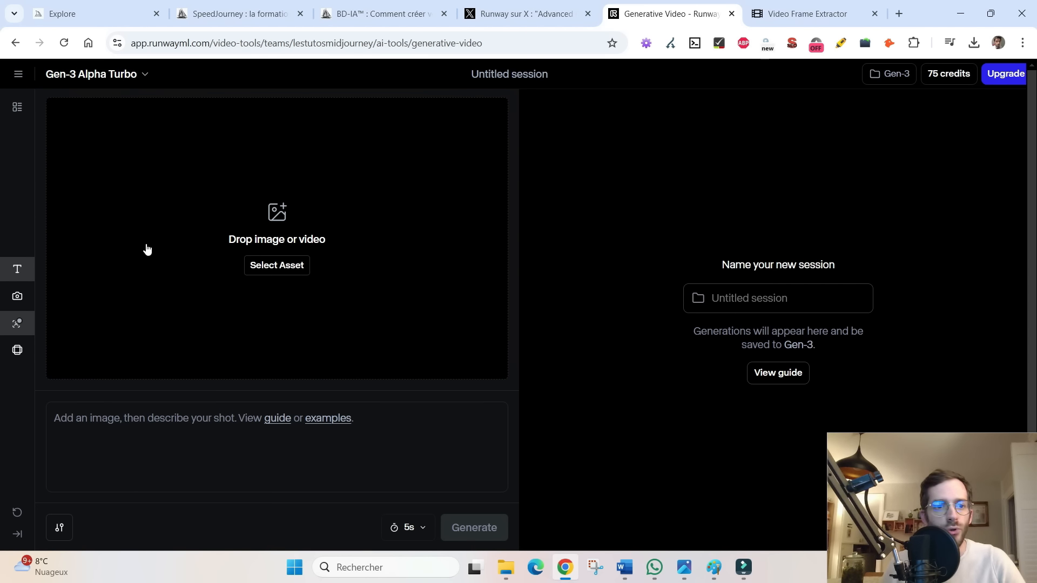
{"action": "left_click", "coordinate": [607, 70]}
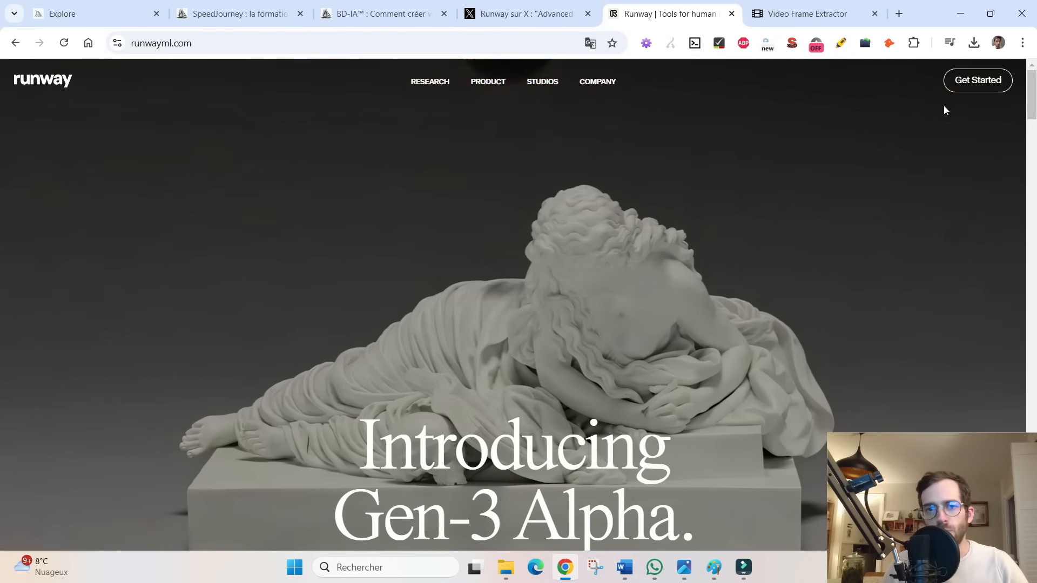
{"action": "left_click", "coordinate": [970, 84]}
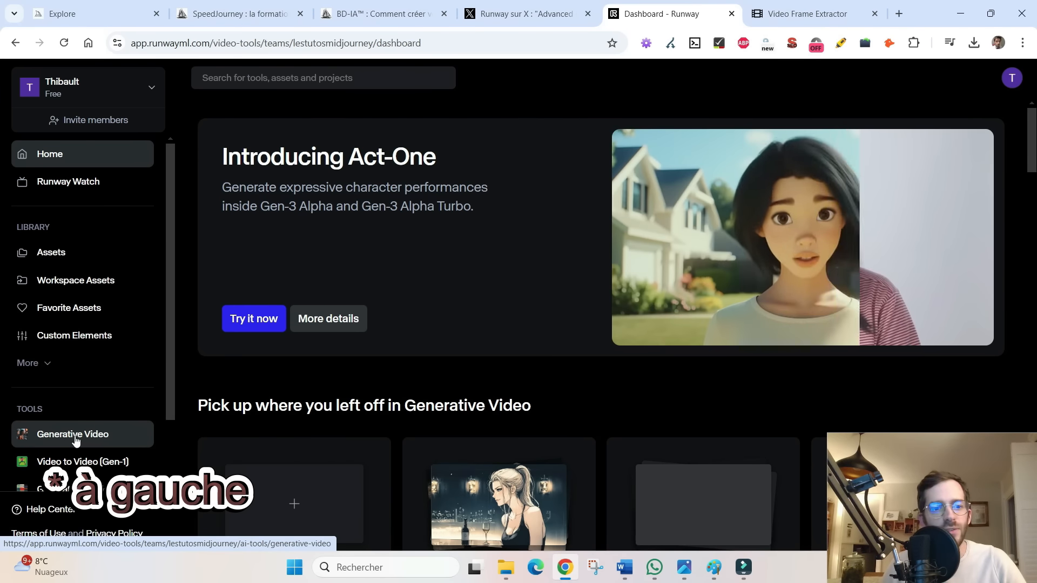
{"action": "left_click", "coordinate": [75, 436]}
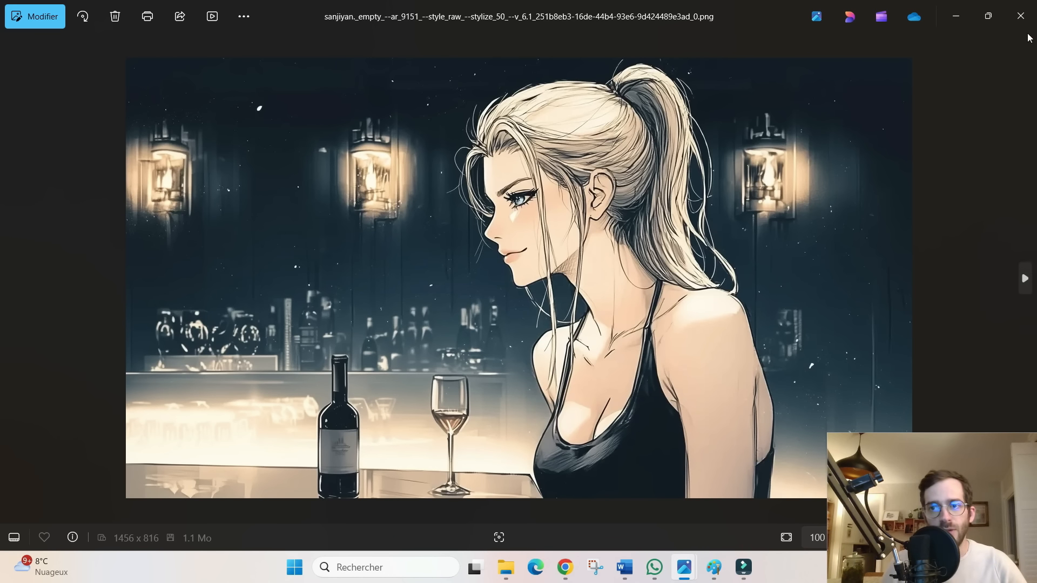
Load the image of the blonde woman at the bar as the first frame and show the Camera Control settings
{"action": "left_click", "coordinate": [1020, 16]}
{"action": "left_click_drag", "start_coordinate": [453, 1], "coordinate": [318, 308]}
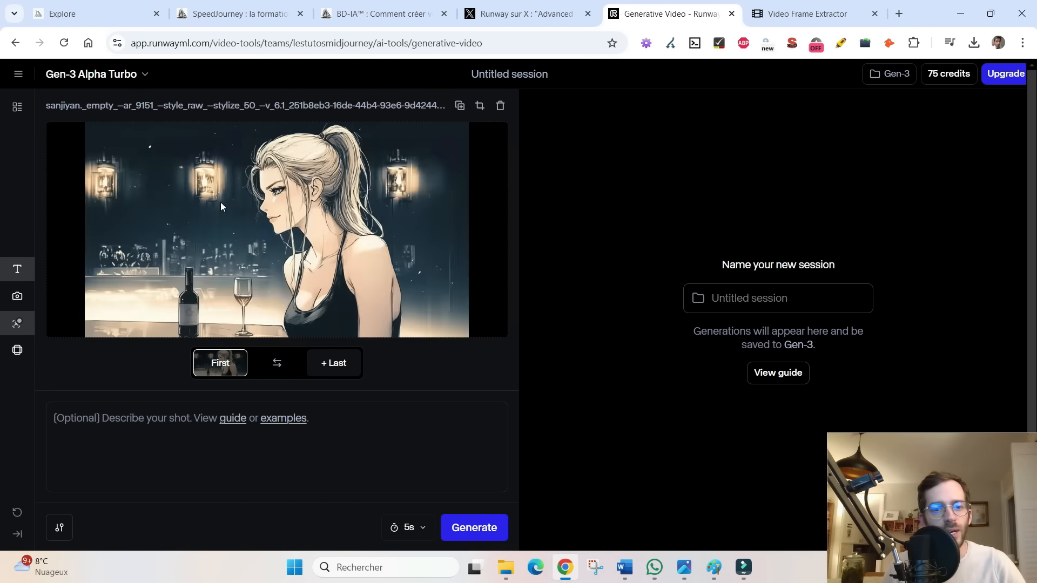
{"action": "left_click", "coordinate": [15, 298]}
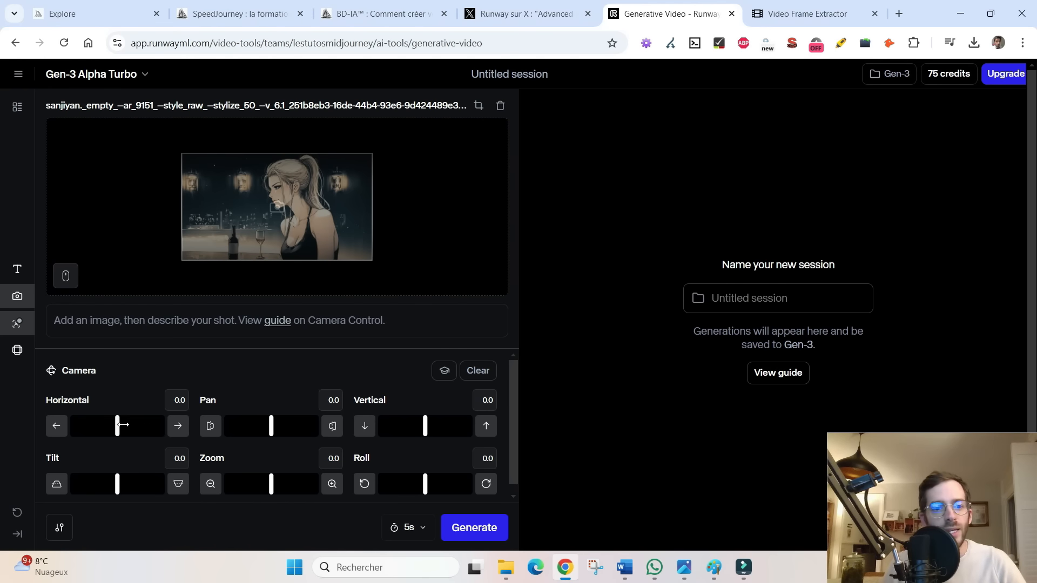
Try different Horizontal and Pan camera moves in both directions, finishing with Horizontal at -0.5 and Pan at 0.4
{"action": "mouse_move", "coordinate": [118, 426]}
{"action": "left_mouse_down"}
{"action": "mouse_move", "coordinate": [137, 426]}
{"action": "mouse_move", "coordinate": [90, 422]}
{"action": "mouse_move", "coordinate": [139, 425]}
{"action": "mouse_move", "coordinate": [119, 426]}
{"action": "left_mouse_up"}
{"action": "left_click_drag", "start_coordinate": [271, 426], "coordinate": [302, 430]}
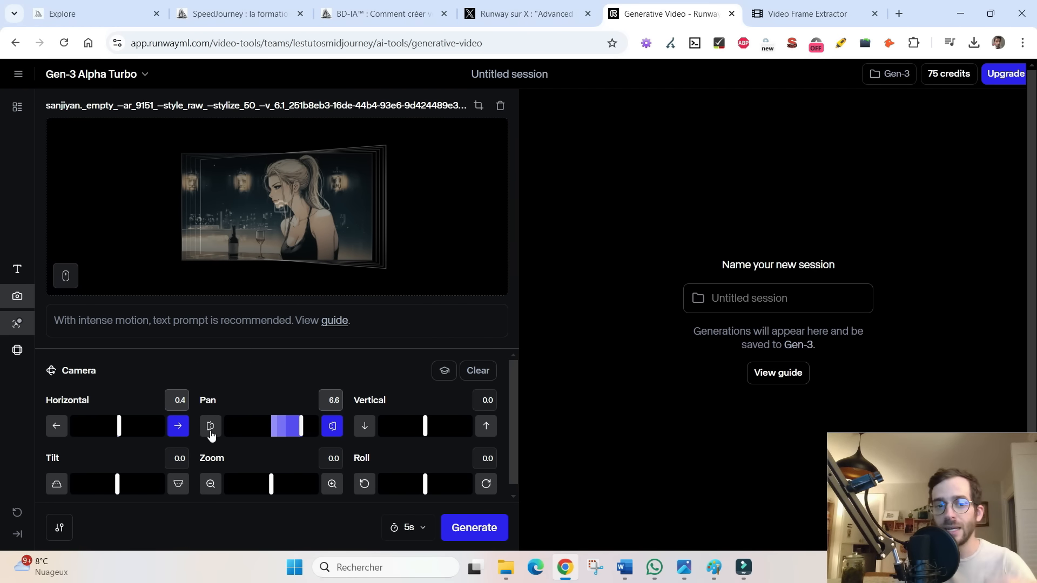
{"action": "left_click_drag", "start_coordinate": [120, 426], "coordinate": [97, 422]}
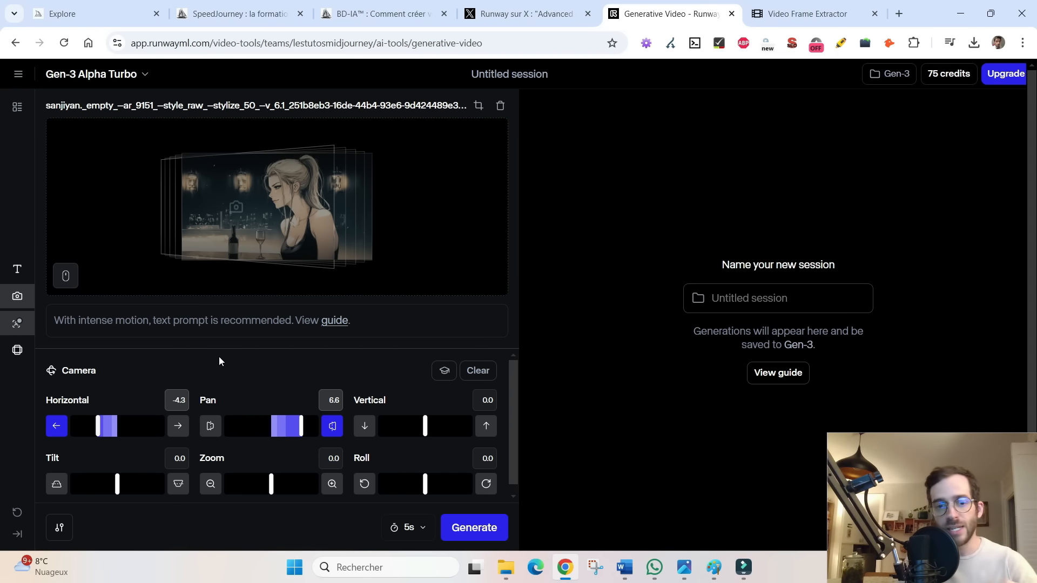
{"action": "left_click_drag", "start_coordinate": [98, 424], "coordinate": [115, 426]}
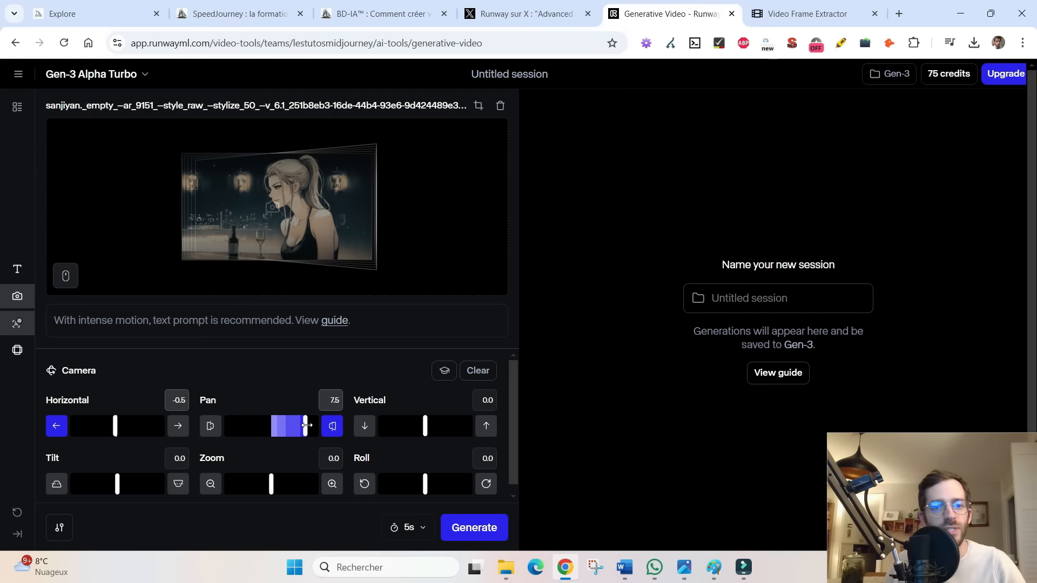
{"action": "left_click_drag", "start_coordinate": [302, 425], "coordinate": [273, 426]}
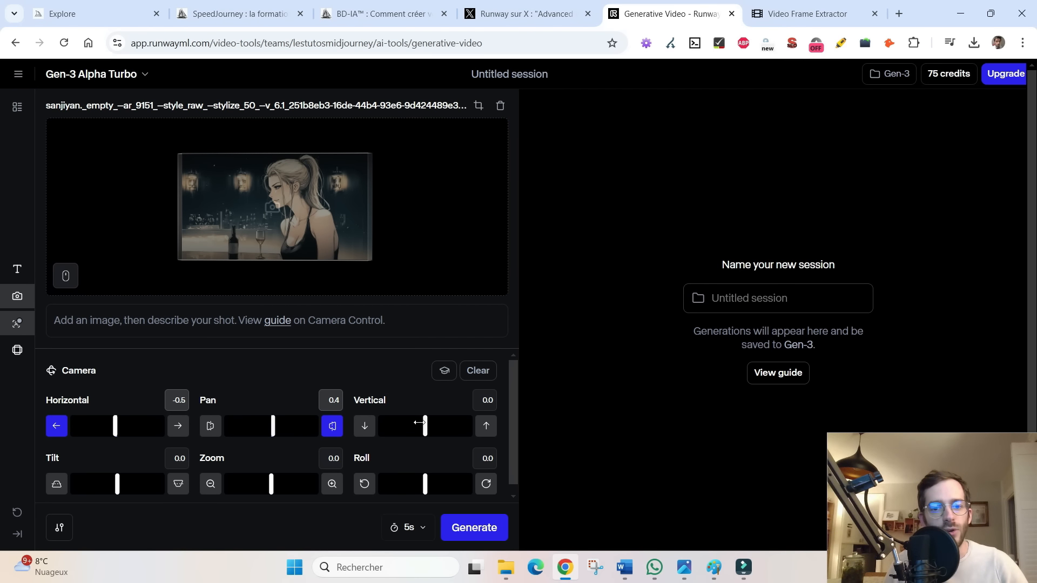
Try camera values of Vertical -0.2, Tilt 0.9, Zoom 0.2, and Roll 6.3 and 4.2, and clear all camera settings
{"action": "mouse_move", "coordinate": [425, 426]}
{"action": "left_mouse_down"}
{"action": "mouse_move", "coordinate": [448, 427]}
{"action": "mouse_move", "coordinate": [402, 427]}
{"action": "mouse_move", "coordinate": [424, 429]}
{"action": "left_mouse_up"}
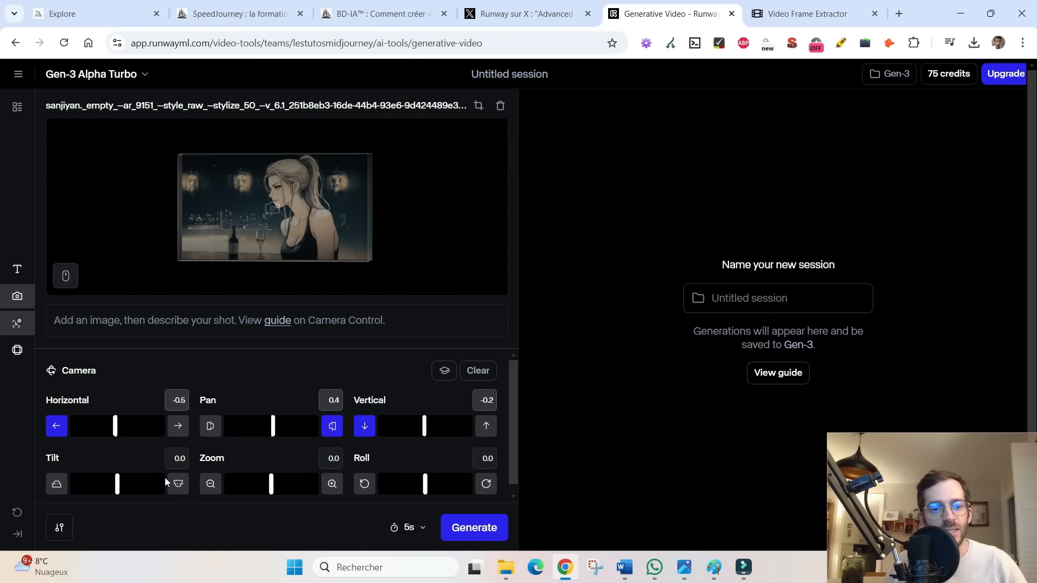
{"action": "mouse_move", "coordinate": [129, 484]}
{"action": "left_mouse_down"}
{"action": "mouse_move", "coordinate": [150, 480]}
{"action": "mouse_move", "coordinate": [74, 476]}
{"action": "mouse_move", "coordinate": [152, 477]}
{"action": "mouse_move", "coordinate": [121, 479]}
{"action": "left_mouse_up"}
{"action": "mouse_move", "coordinate": [267, 485]}
{"action": "left_mouse_down"}
{"action": "mouse_move", "coordinate": [313, 481]}
{"action": "mouse_move", "coordinate": [250, 482]}
{"action": "mouse_move", "coordinate": [272, 486]}
{"action": "left_mouse_up"}
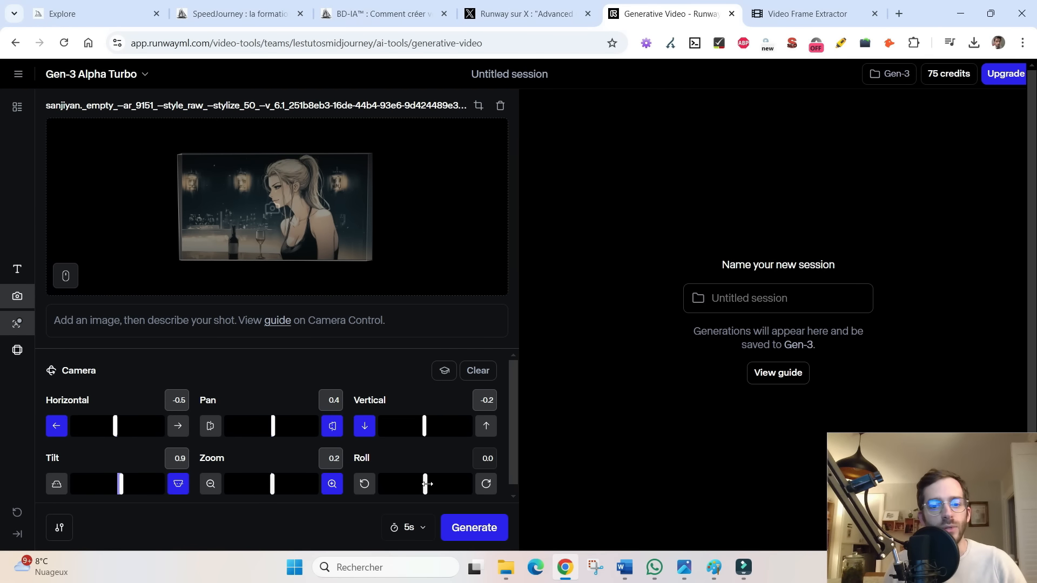
{"action": "left_click_drag", "start_coordinate": [425, 484], "coordinate": [455, 485]}
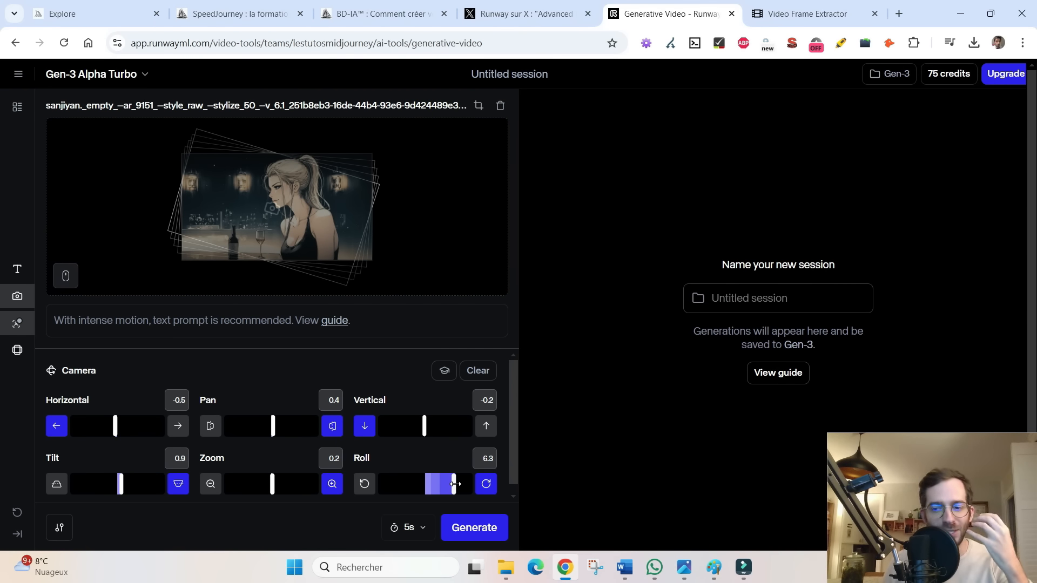
{"action": "mouse_move", "coordinate": [455, 484]}
{"action": "left_mouse_down"}
{"action": "mouse_move", "coordinate": [395, 486]}
{"action": "mouse_move", "coordinate": [447, 484]}
{"action": "left_mouse_up"}
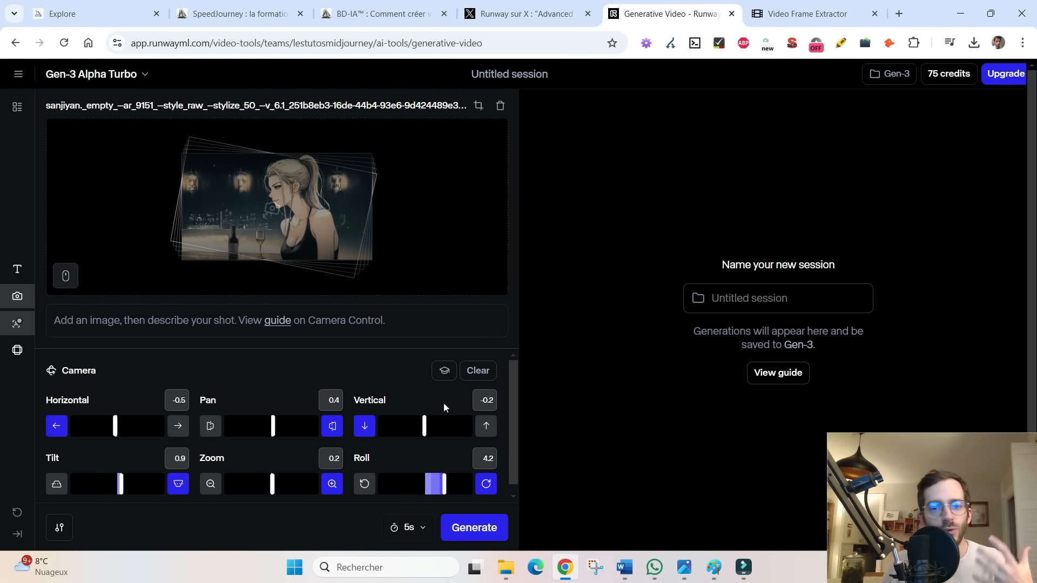
{"action": "left_click", "coordinate": [470, 373]}
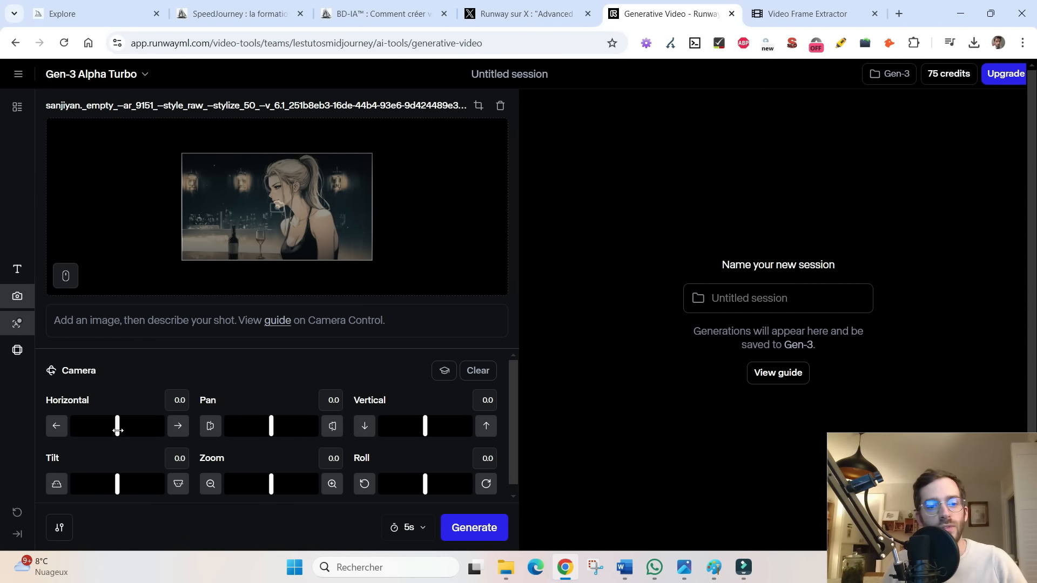
Try an arc camera move with Horizontal -2.5 and Pan 8.2, and clear the camera settings
{"action": "left_click_drag", "start_coordinate": [117, 430], "coordinate": [105, 428]}
{"action": "left_click_drag", "start_coordinate": [259, 424], "coordinate": [309, 426]}
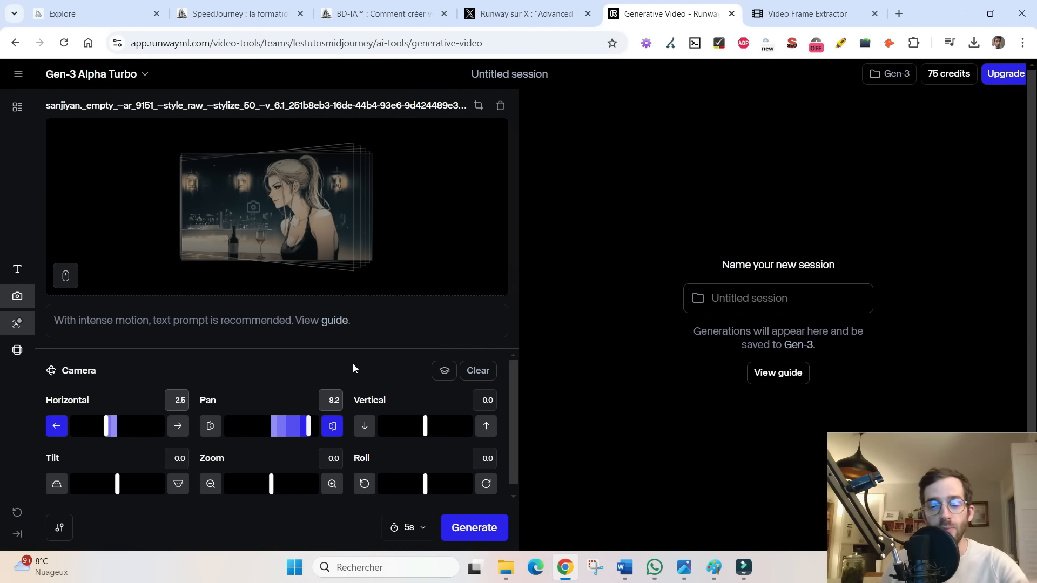
{"action": "left_click", "coordinate": [485, 373]}
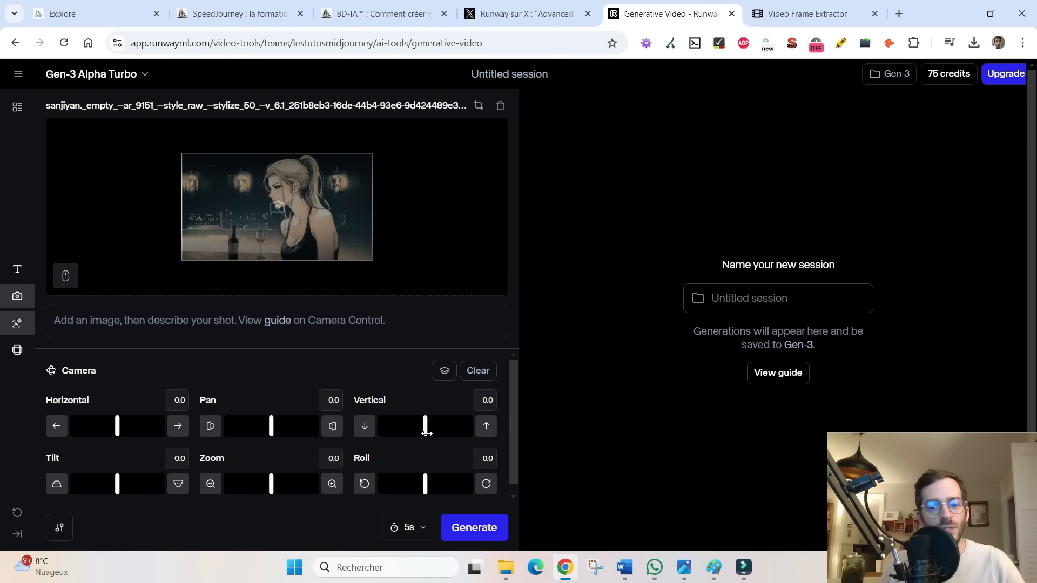
Try Vertical 2.3 with Tilt -6.2 and Vertical -2.9 with Tilt 3.7, and clear the camera settings
{"action": "left_click_drag", "start_coordinate": [426, 433], "coordinate": [436, 432]}
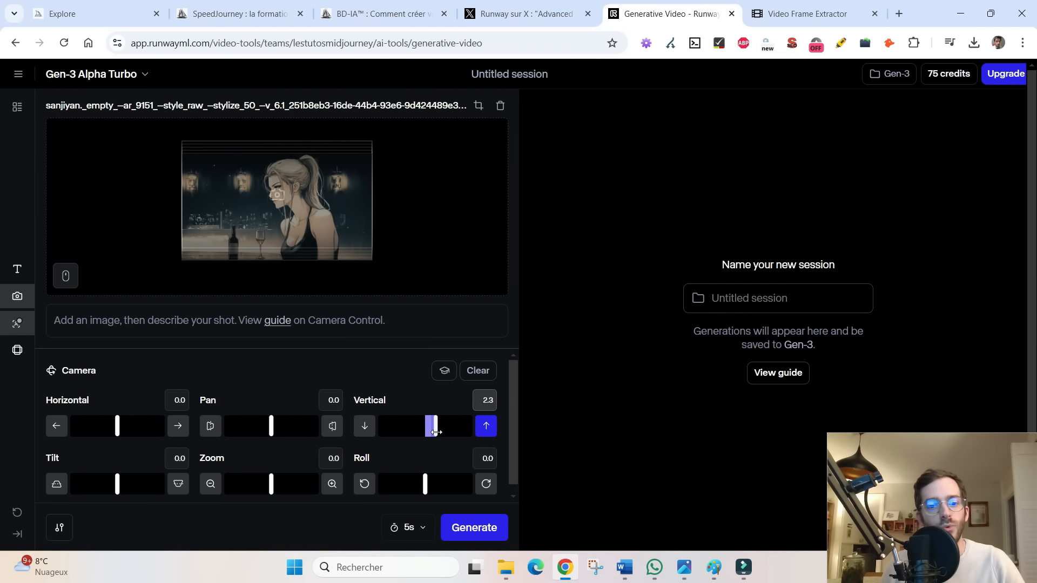
{"action": "left_click_drag", "start_coordinate": [118, 484], "coordinate": [88, 485]}
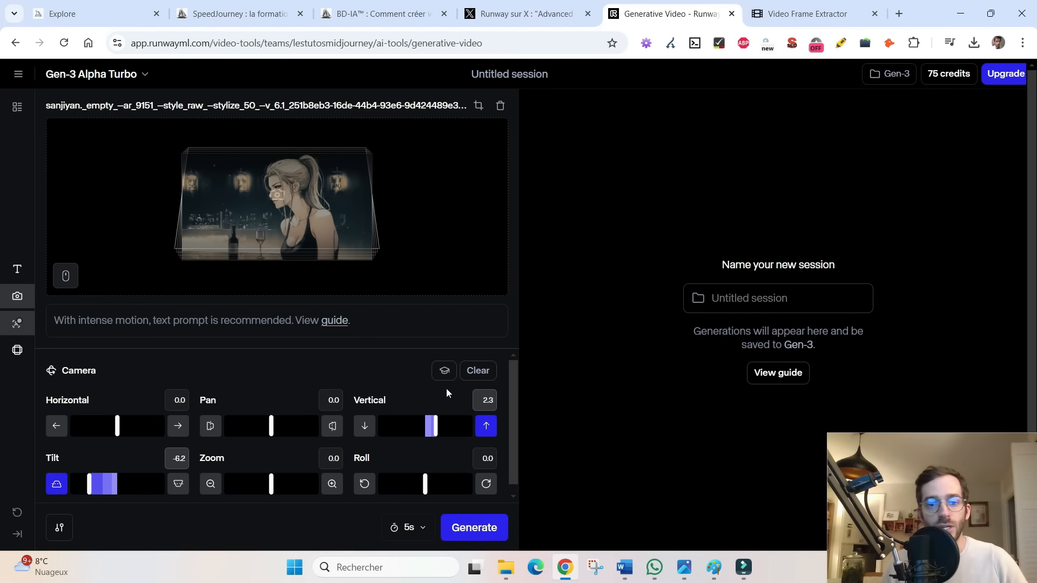
{"action": "left_click_drag", "start_coordinate": [434, 426], "coordinate": [417, 427]}
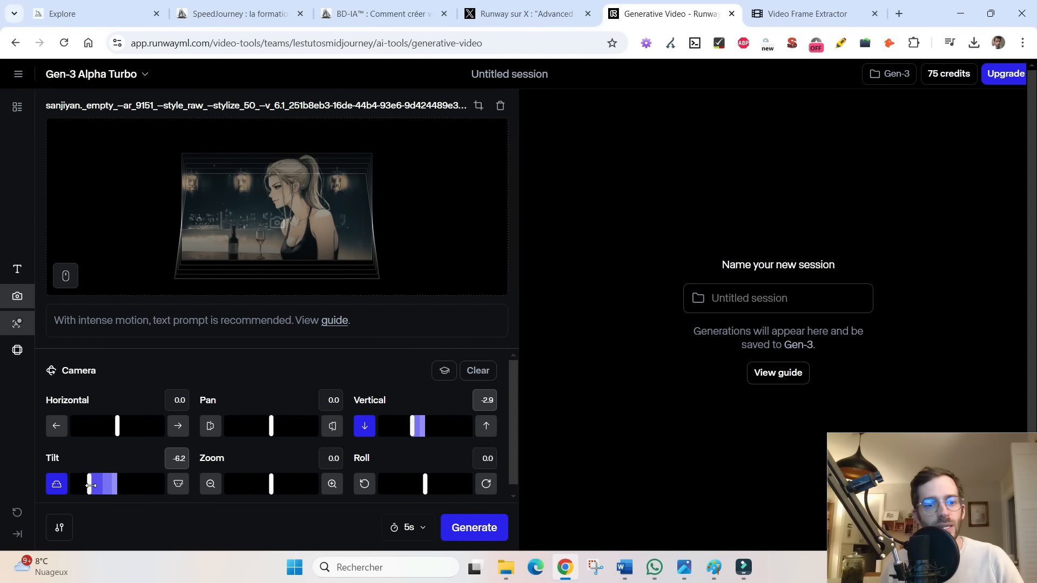
{"action": "left_click_drag", "start_coordinate": [91, 486], "coordinate": [135, 484]}
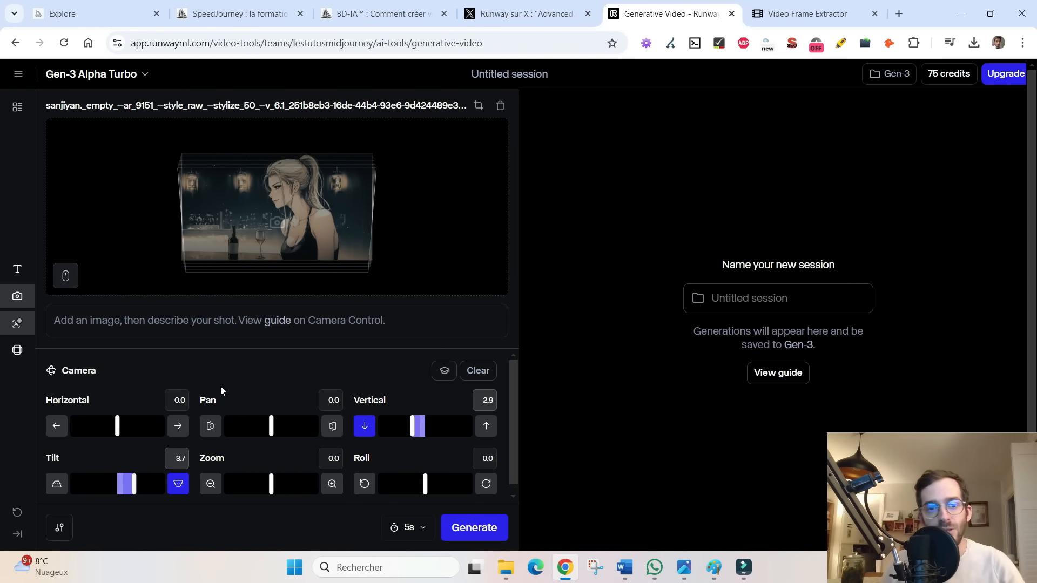
{"action": "left_click", "coordinate": [477, 372]}
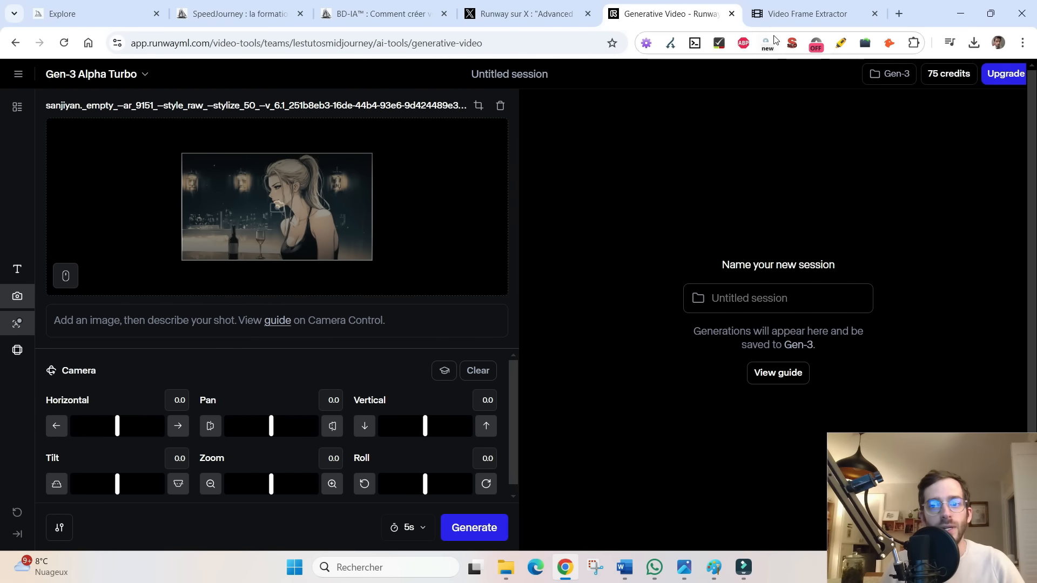
Switch to Video Frame Extractor and extract 150 frames spaced 33.33 ms apart from the loaded bar video
{"action": "left_click", "coordinate": [764, 14]}
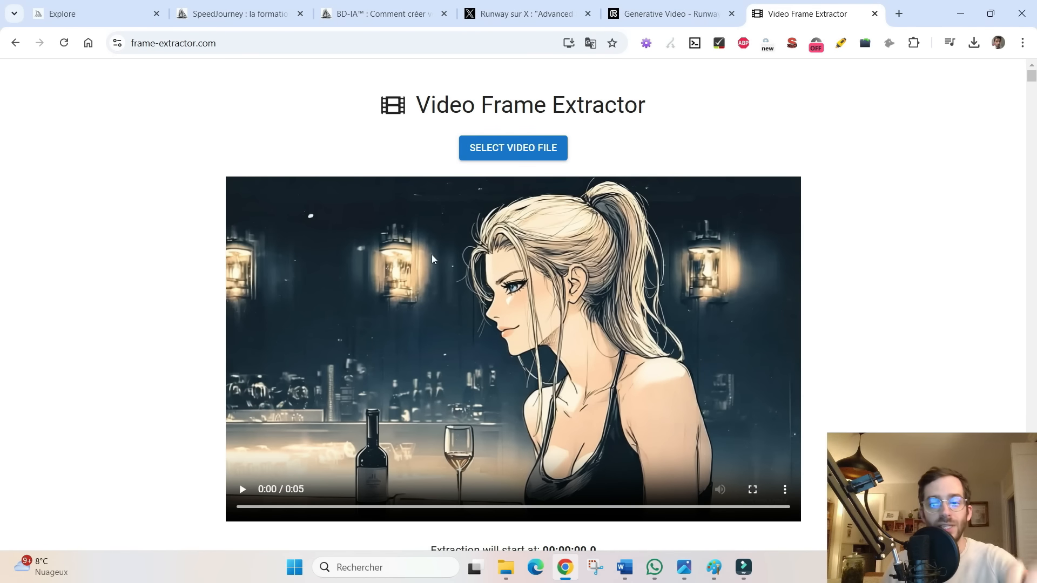
{"action": "scroll", "coordinate": [334, 350], "scroll_direction": "down", "scroll_amount": 3}
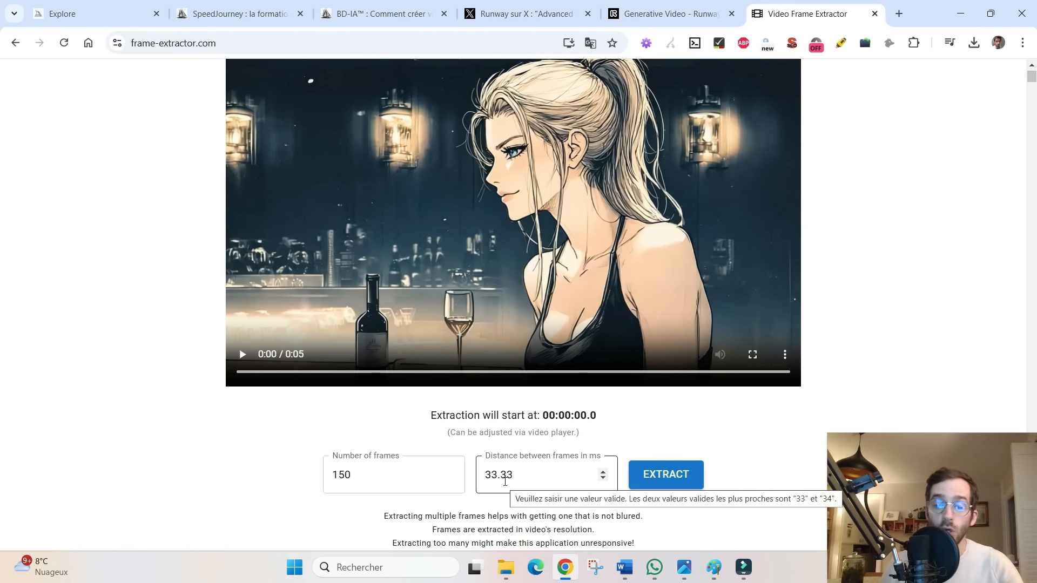
{"action": "left_click", "coordinate": [351, 474]}
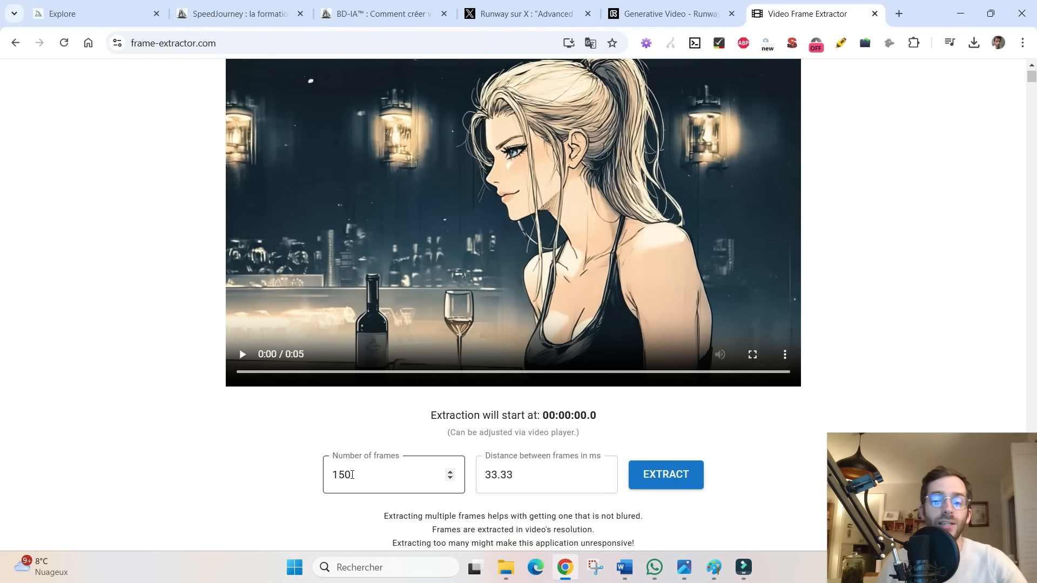
{"action": "left_click", "coordinate": [675, 487]}
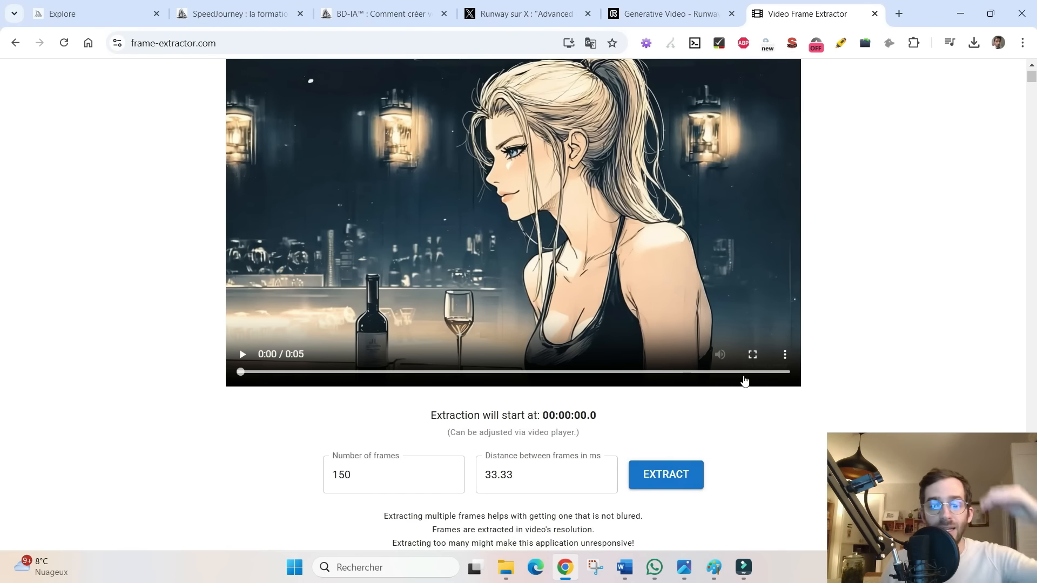
Open the last extracted frame, #150, full size in a new browser tab
{"action": "scroll", "coordinate": [776, 362], "scroll_direction": "down", "scroll_amount": 5}
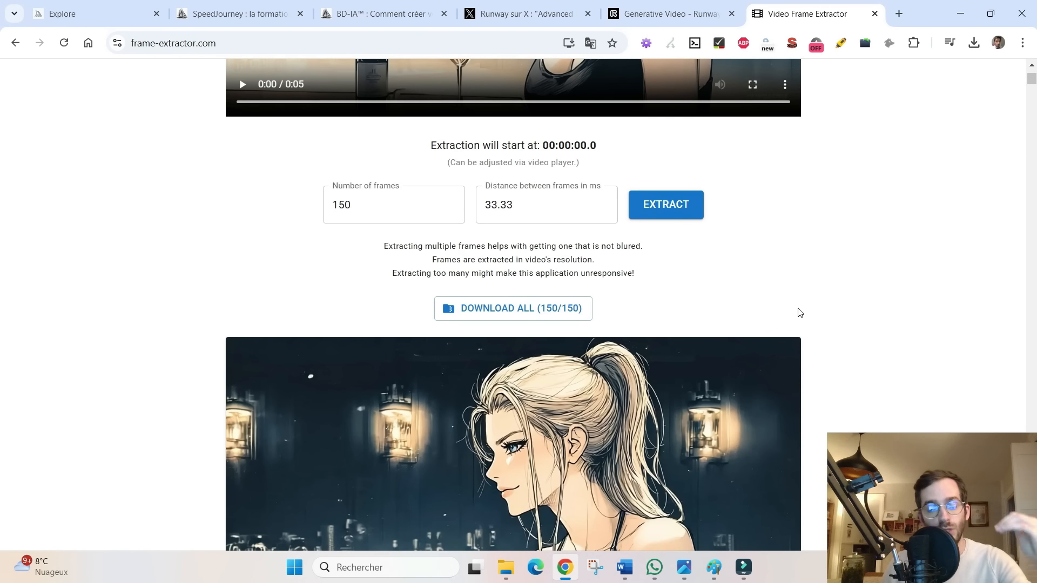
{"action": "scroll", "coordinate": [896, 232], "scroll_direction": "down", "scroll_amount": 3}
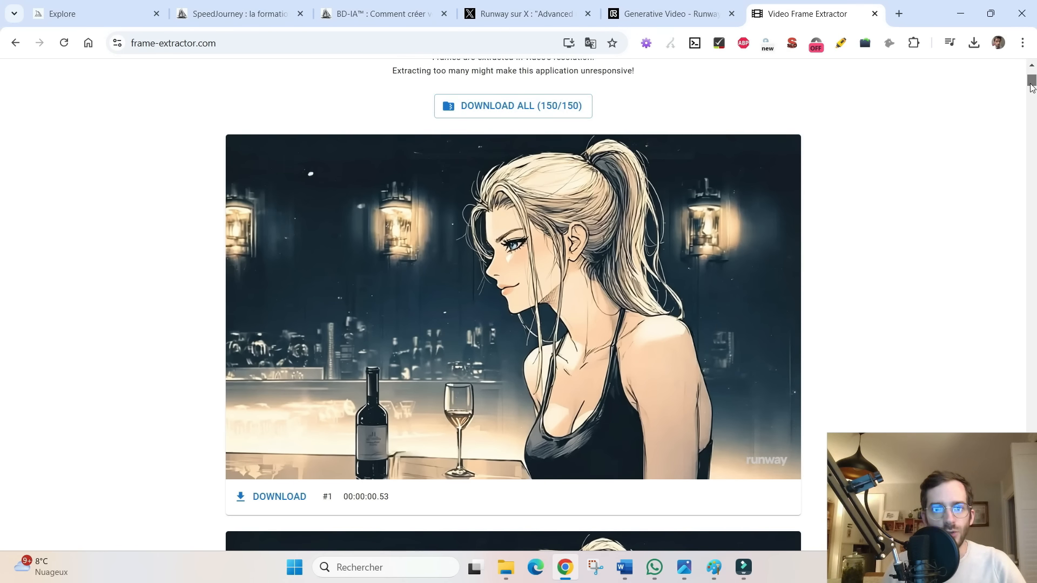
{"action": "mouse_move", "coordinate": [1030, 89]}
{"action": "left_mouse_down"}
{"action": "mouse_move", "coordinate": [1032, 367]}
{"action": "mouse_move", "coordinate": [1032, 79]}
{"action": "left_mouse_up"}
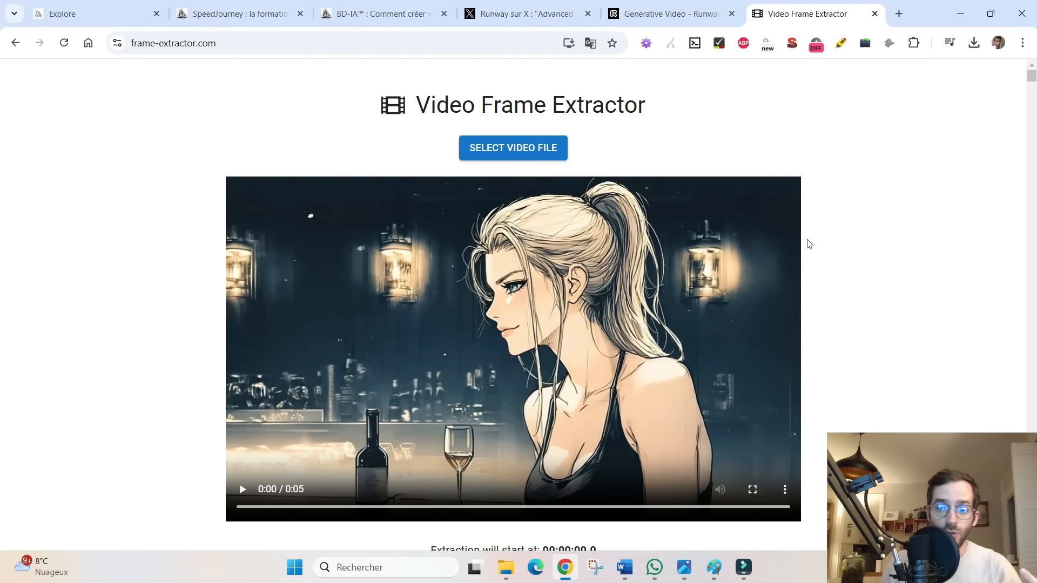
{"action": "left_click_drag", "start_coordinate": [1031, 78], "coordinate": [1034, 568]}
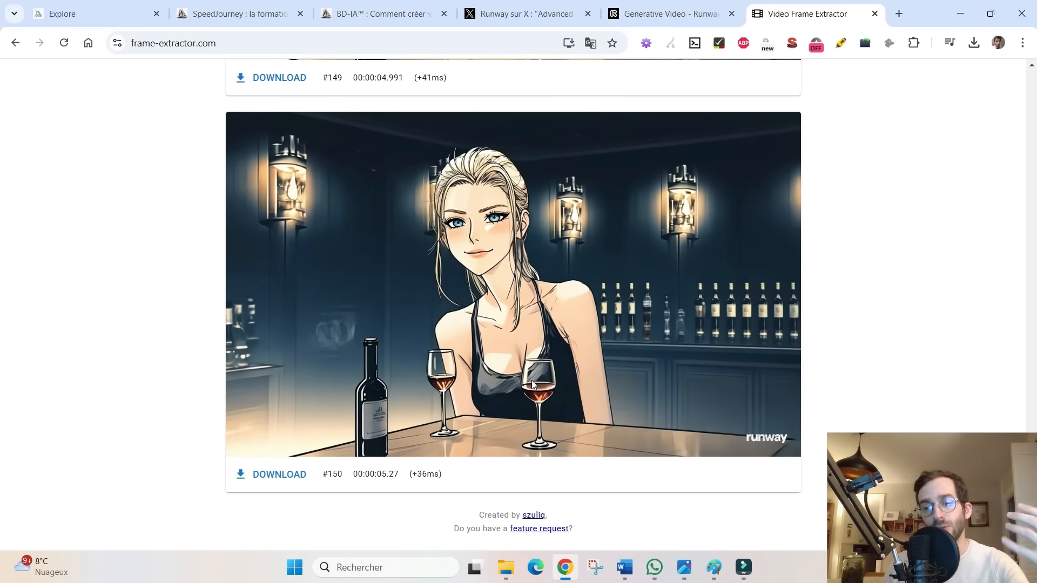
{"action": "right_click", "coordinate": [530, 225]}
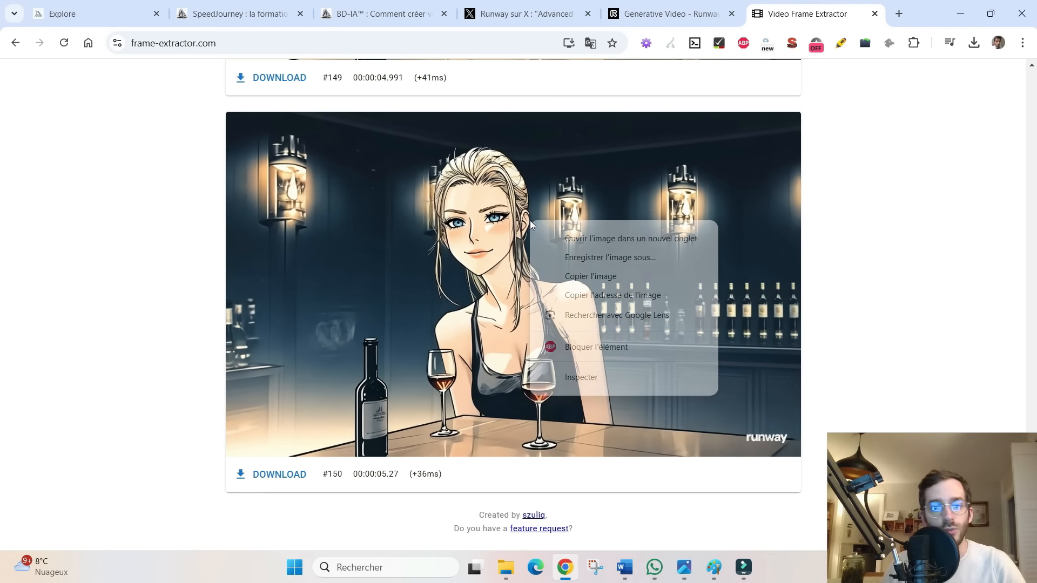
{"action": "left_click", "coordinate": [597, 238]}
{"action": "left_click", "coordinate": [796, 10]}
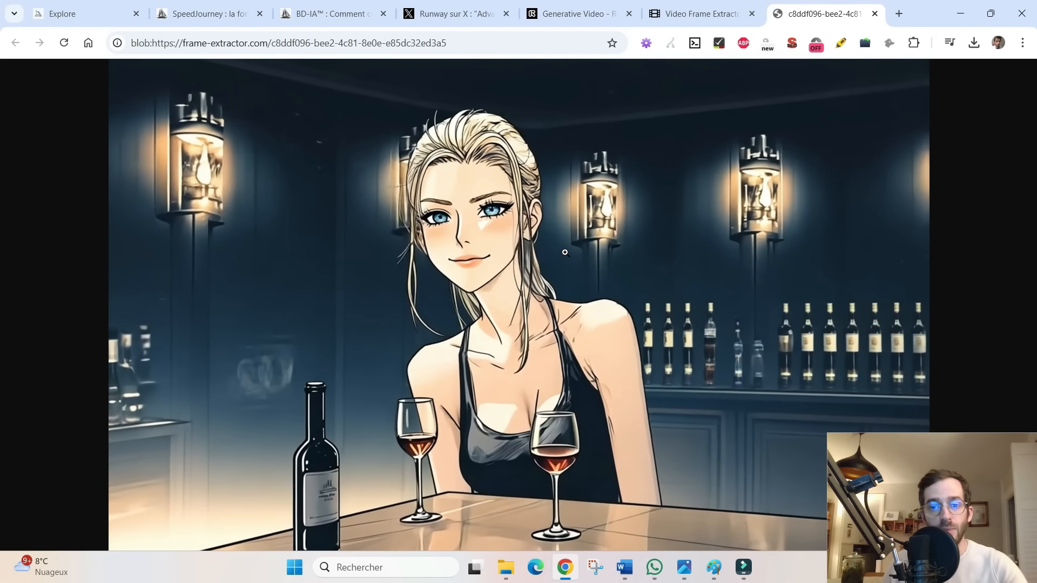
Examine the full-size frame of the woman facing the camera and close its browser tab
{"action": "right_click", "coordinate": [565, 252]}
{"action": "left_click", "coordinate": [447, 262]}
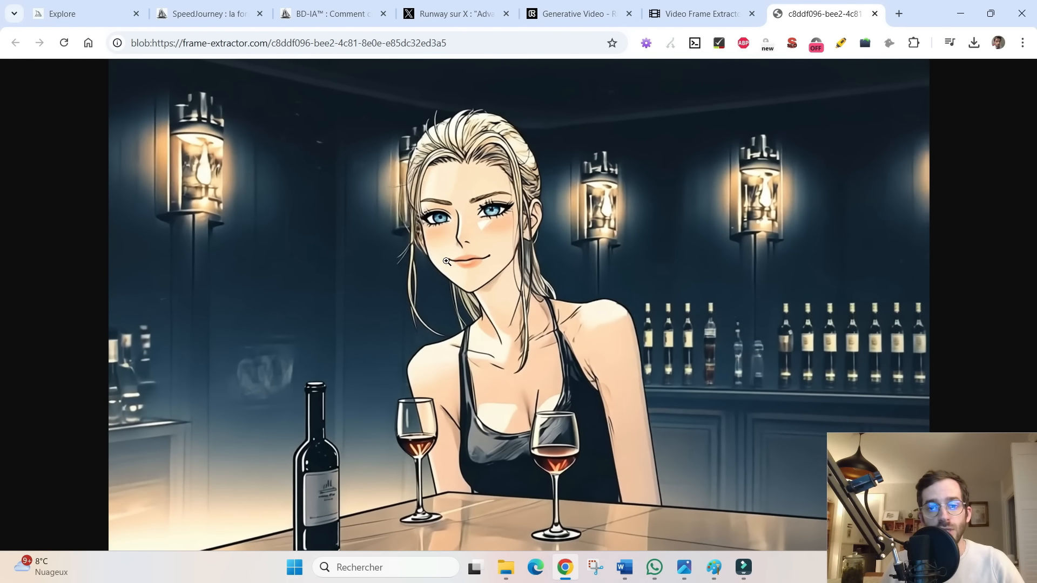
{"action": "left_click", "coordinate": [447, 262]}
{"action": "left_click", "coordinate": [447, 261]}
{"action": "left_click", "coordinate": [875, 13]}
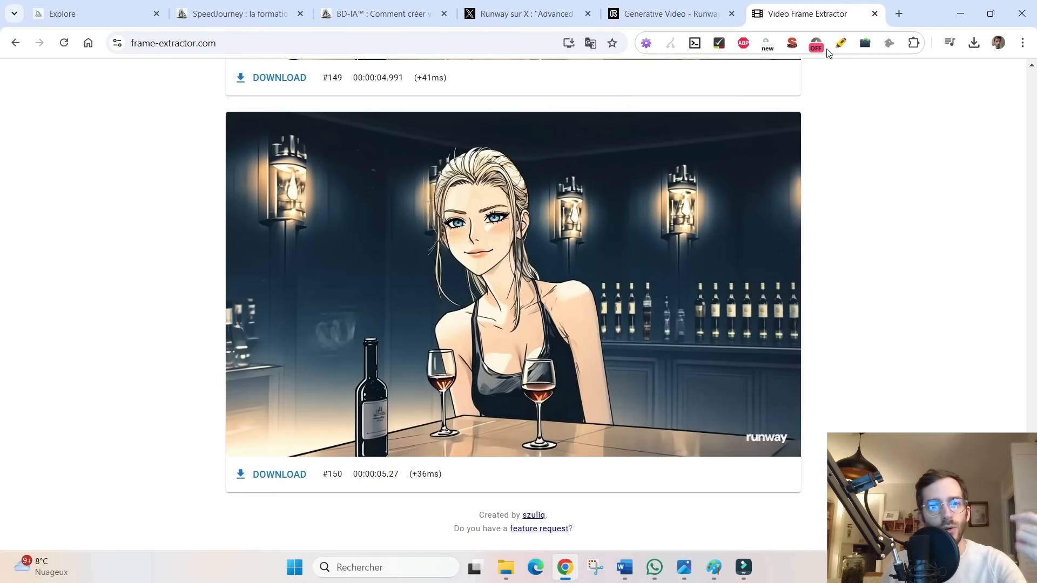
Switch to the Midjourney editor and erase the extra wine glass in front of the woman's dress
{"action": "left_click", "coordinate": [85, 9]}
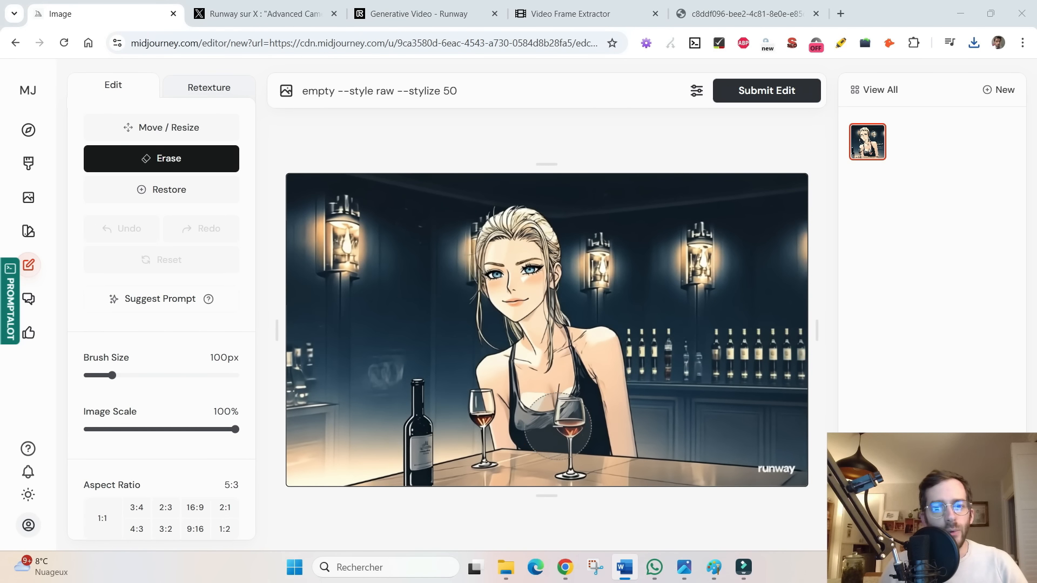
{"action": "scroll", "coordinate": [562, 427], "scroll_direction": "down", "scroll_amount": 6}
{"action": "mouse_move", "coordinate": [561, 426]}
{"action": "left_mouse_down"}
{"action": "mouse_move", "coordinate": [566, 405]}
{"action": "mouse_move", "coordinate": [575, 474]}
{"action": "mouse_move", "coordinate": [561, 475]}
{"action": "mouse_move", "coordinate": [574, 452]}
{"action": "left_mouse_up"}
{"action": "scroll", "coordinate": [565, 419], "scroll_direction": "down", "scroll_amount": 1}
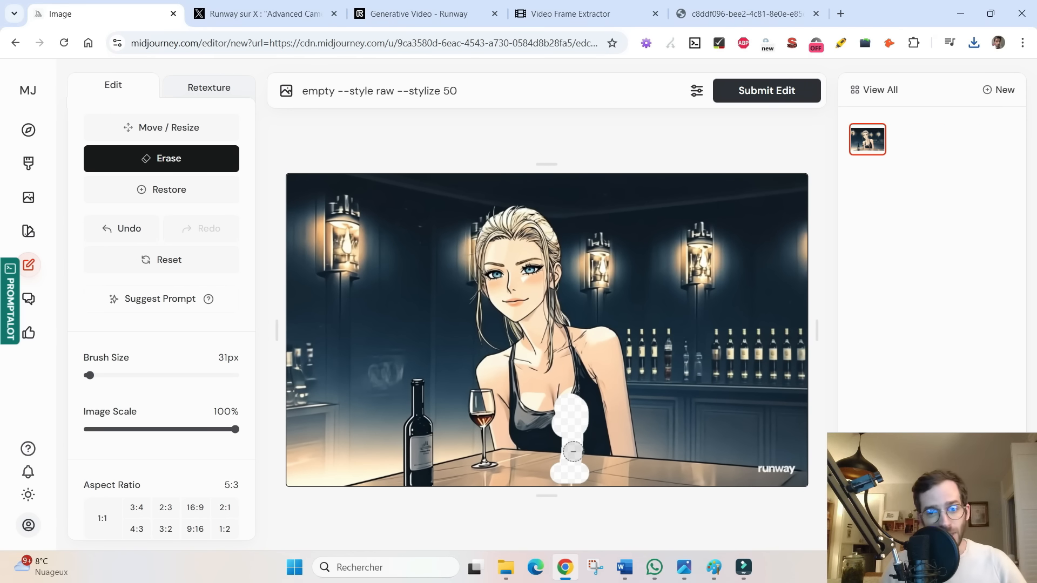
Erase the Runway watermark with a 23 px brush and submit the edit with the prompt "empty --style raw --stylize 50"
{"action": "scroll", "coordinate": [778, 467], "scroll_direction": "down", "scroll_amount": 1}
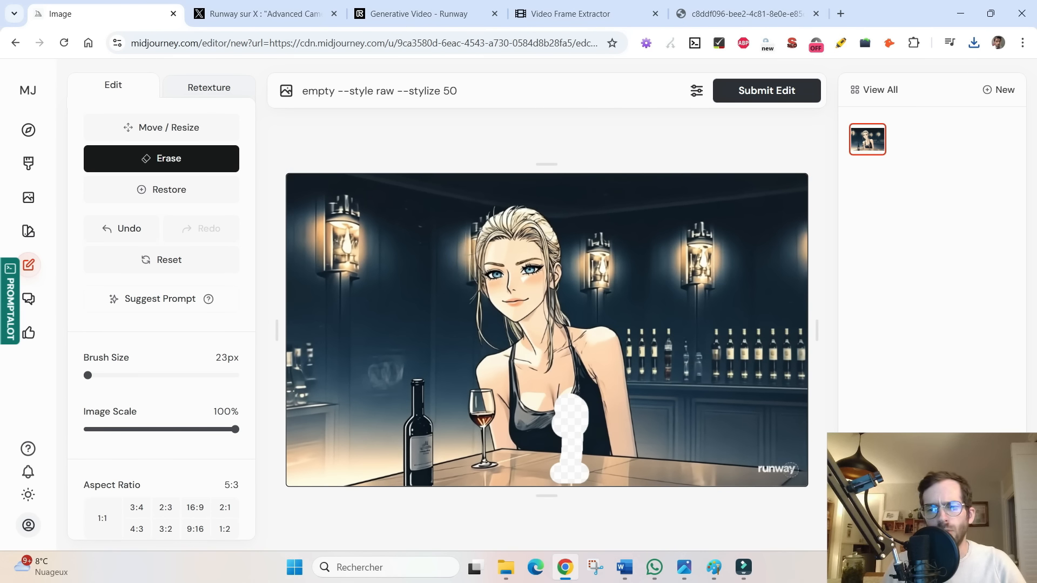
{"action": "left_click_drag", "start_coordinate": [790, 469], "coordinate": [767, 471]}
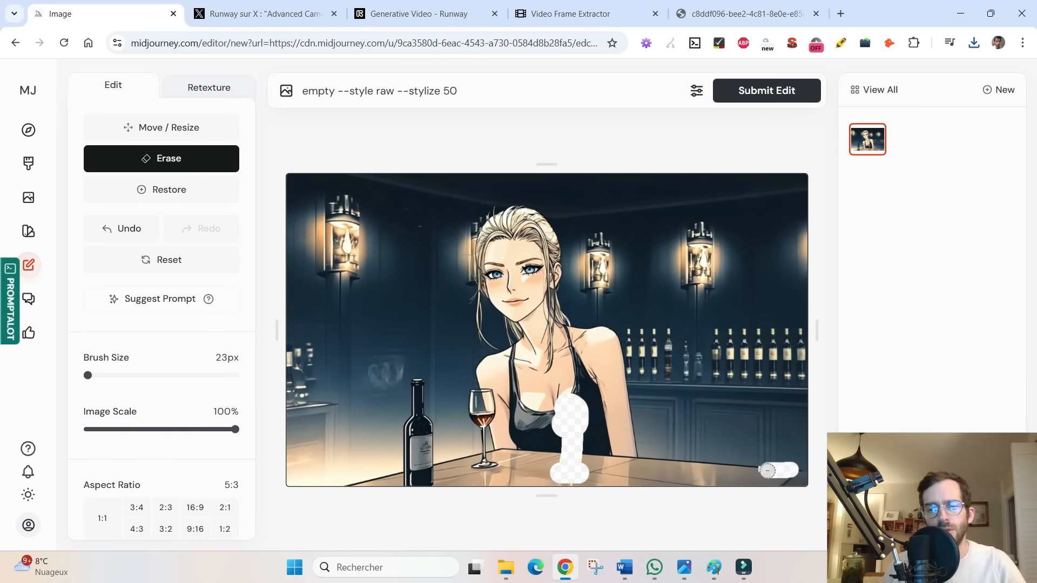
{"action": "scroll", "coordinate": [686, 365], "scroll_direction": "up", "scroll_amount": 3}
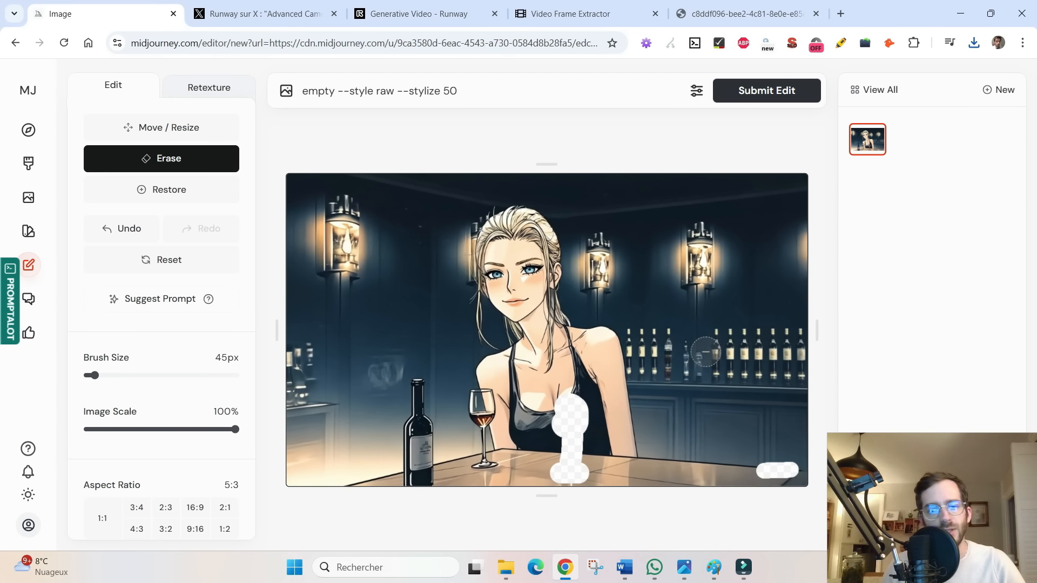
{"action": "left_click", "coordinate": [755, 92]}
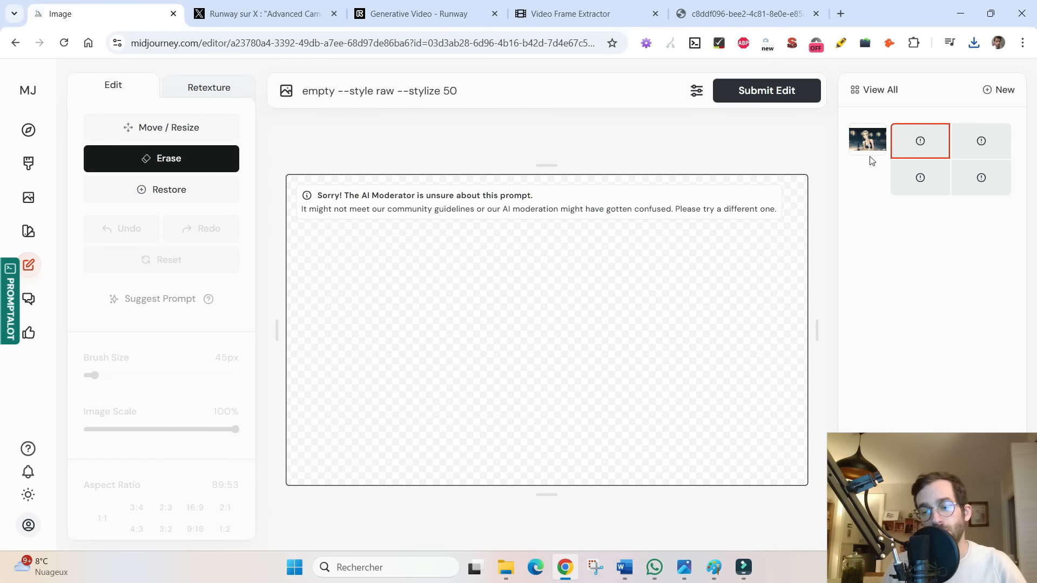
Reopen the masked source frame and restore part of the erased area around the extra wine glass
{"action": "mouse_move", "coordinate": [914, 130]}
{"action": "left_click", "coordinate": [868, 139]}
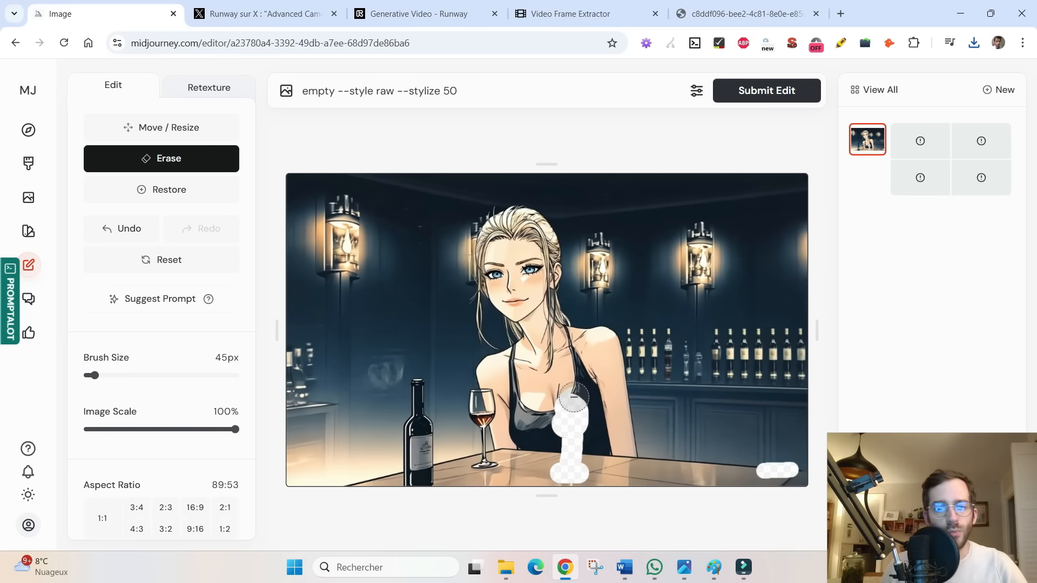
{"action": "mouse_move", "coordinate": [567, 440]}
{"action": "left_mouse_down"}
{"action": "mouse_move", "coordinate": [565, 401]}
{"action": "mouse_move", "coordinate": [569, 424]}
{"action": "left_mouse_up"}
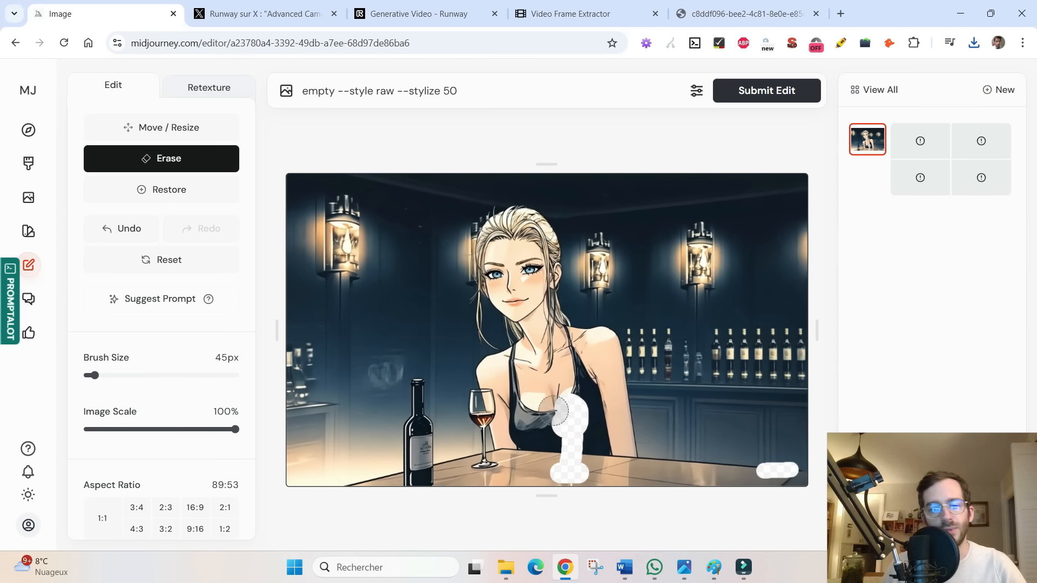
{"action": "left_click", "coordinate": [174, 190]}
{"action": "mouse_move", "coordinate": [590, 422]}
{"action": "left_mouse_down"}
{"action": "mouse_move", "coordinate": [572, 400]}
{"action": "mouse_move", "coordinate": [558, 419]}
{"action": "mouse_move", "coordinate": [568, 422]}
{"action": "mouse_move", "coordinate": [564, 478]}
{"action": "left_mouse_up"}
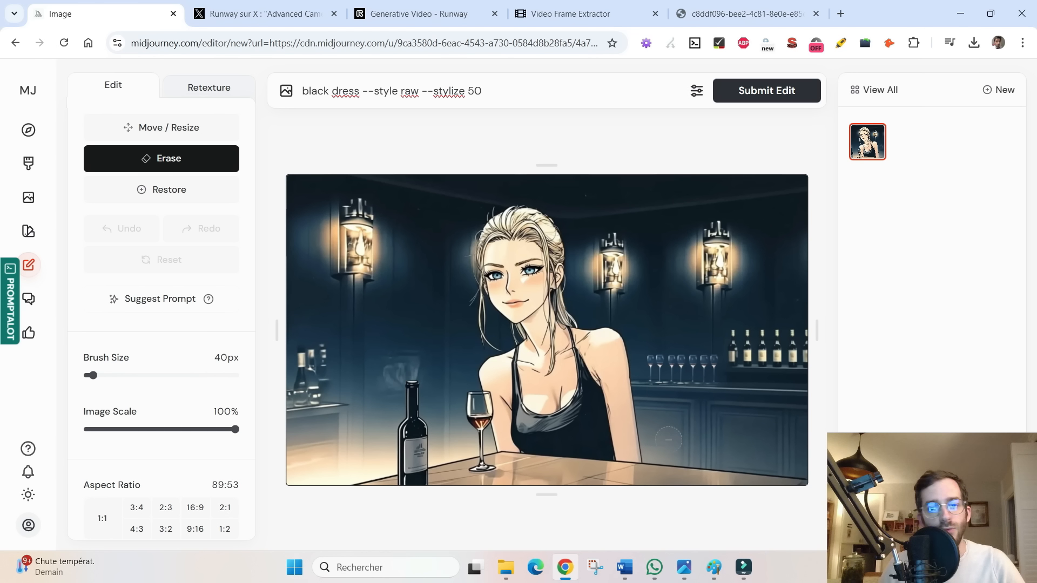
Erase the area beside the woman's arm on the table and submit "The blonde woman rests her arm on the table beside the wine glass --niji 6"
{"action": "scroll", "coordinate": [626, 470], "scroll_direction": "up", "scroll_amount": 2}
{"action": "mouse_move", "coordinate": [624, 464]}
{"action": "left_mouse_down"}
{"action": "mouse_move", "coordinate": [515, 461]}
{"action": "mouse_move", "coordinate": [623, 448]}
{"action": "mouse_move", "coordinate": [627, 457]}
{"action": "mouse_move", "coordinate": [625, 430]}
{"action": "mouse_move", "coordinate": [642, 456]}
{"action": "left_mouse_up"}
{"action": "scroll", "coordinate": [624, 451], "scroll_direction": "down", "scroll_amount": 2}
{"action": "key", "text": "ctrl+v"}
{"action": "left_click", "coordinate": [750, 100]}
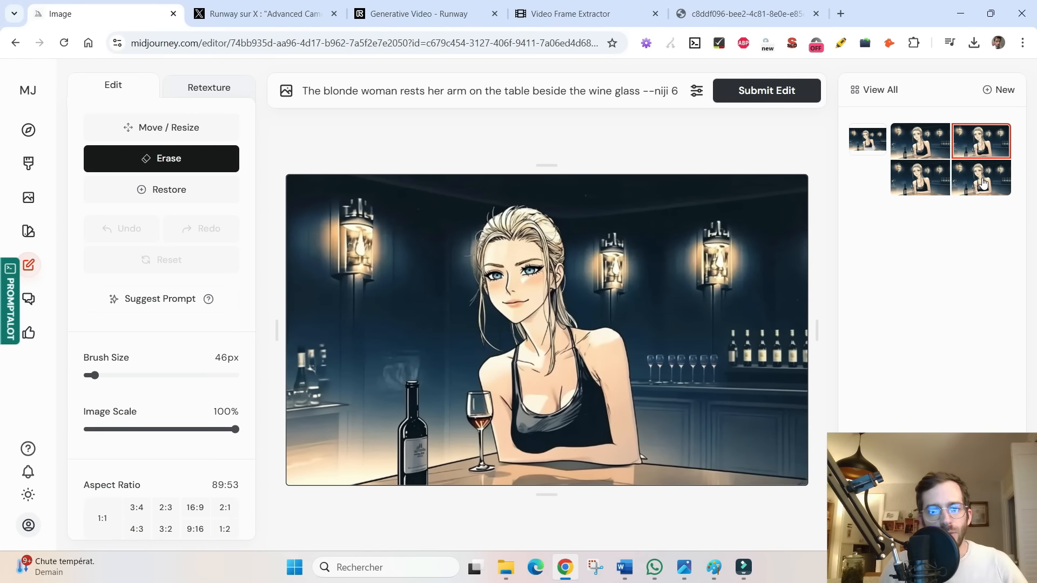
Compare the generated resting-arm variations and select the first one
{"action": "left_click", "coordinate": [981, 181]}
{"action": "left_click", "coordinate": [945, 183]}
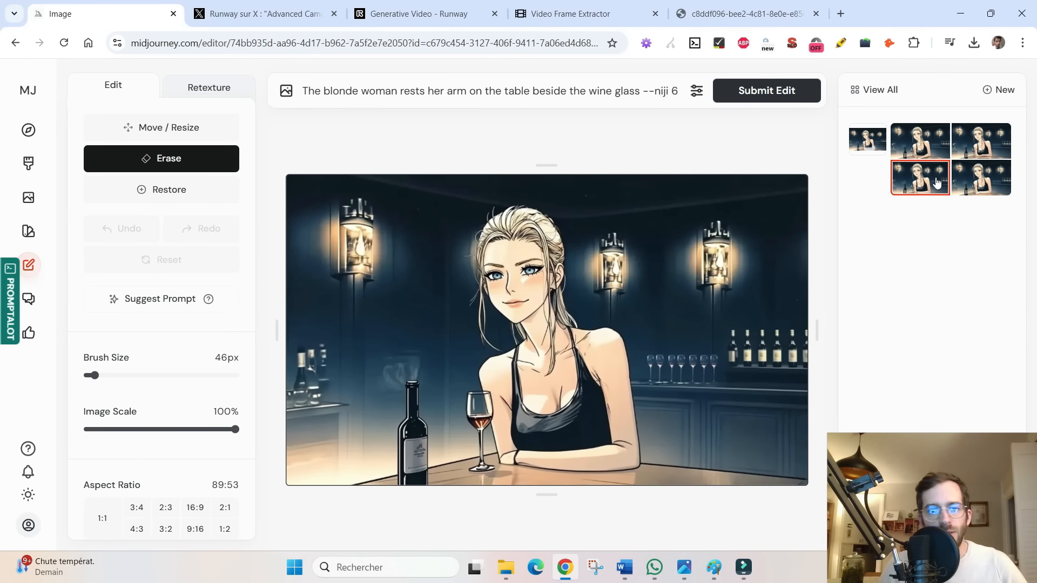
{"action": "left_click", "coordinate": [926, 134]}
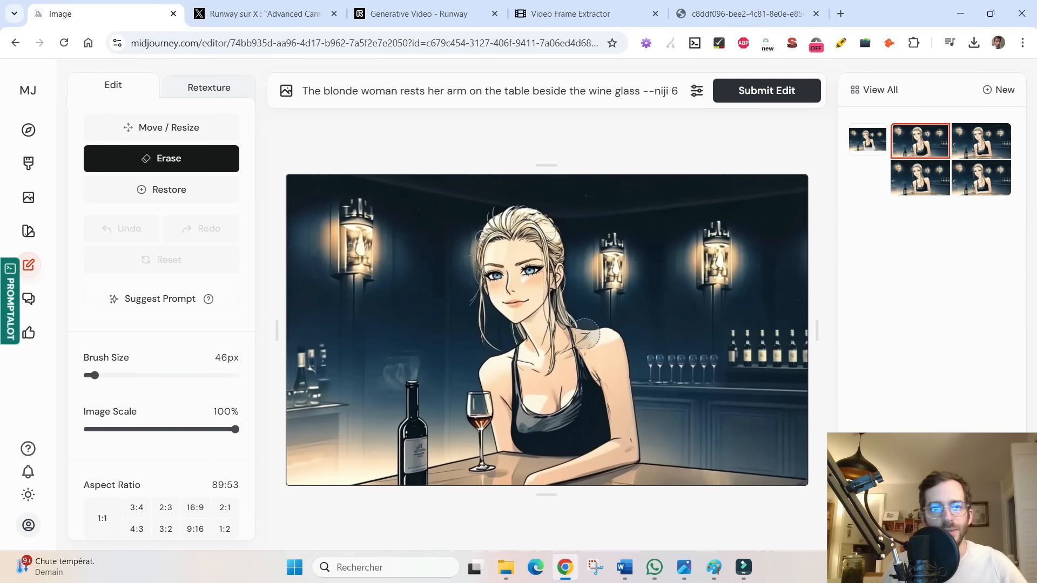
Erase the woman's mouth with a 34 px brush and submit the edit as "The blonde woman is talking with open mouth --niji 6"
{"action": "scroll", "coordinate": [514, 306], "scroll_direction": "down", "scroll_amount": 3}
{"action": "mouse_move", "coordinate": [525, 306]}
{"action": "left_mouse_down"}
{"action": "mouse_move", "coordinate": [508, 309]}
{"action": "mouse_move", "coordinate": [532, 296]}
{"action": "left_mouse_up"}
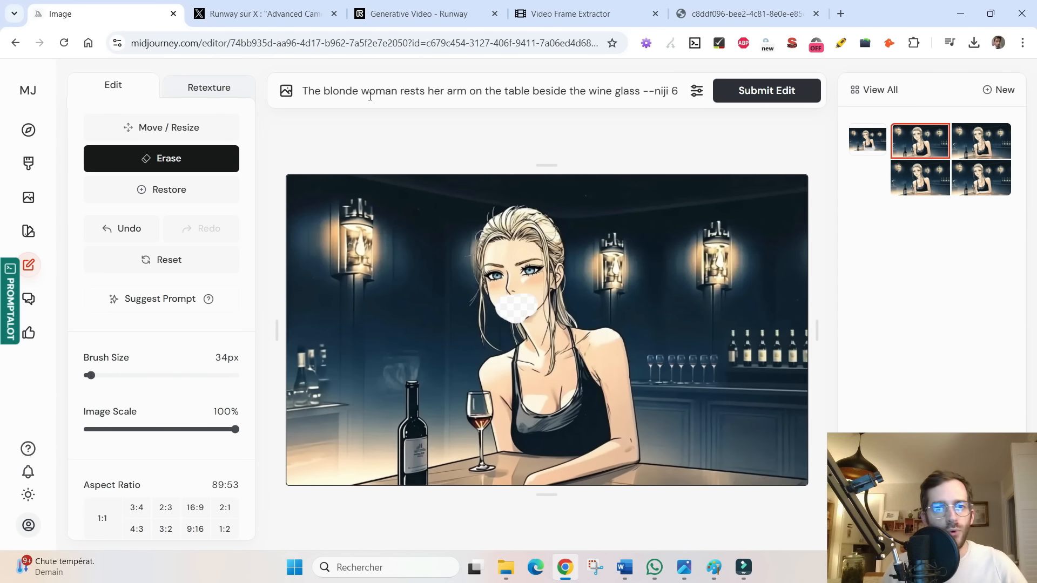
{"action": "left_click_drag", "start_coordinate": [400, 93], "coordinate": [680, 95]}
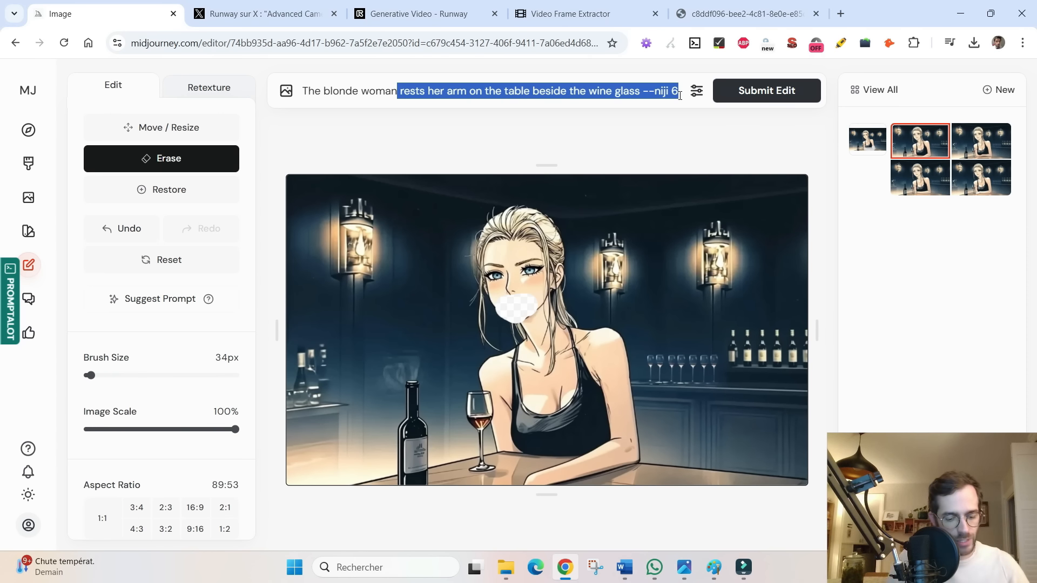
{"action": "type", "text": "is talking with opn"}
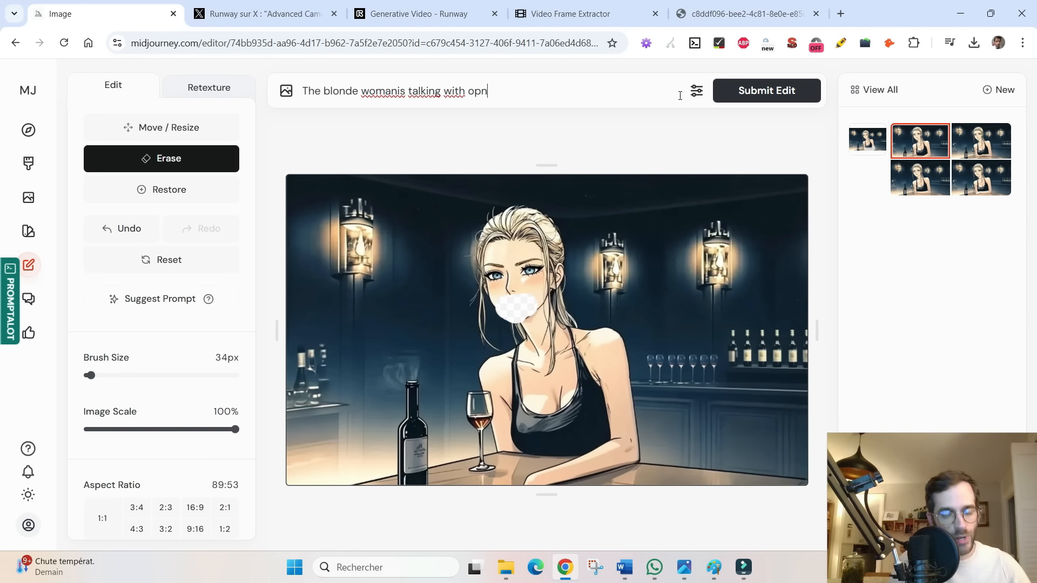
{"action": "key", "text": "BackSpace"}
{"action": "type", "text": "en mouth"}
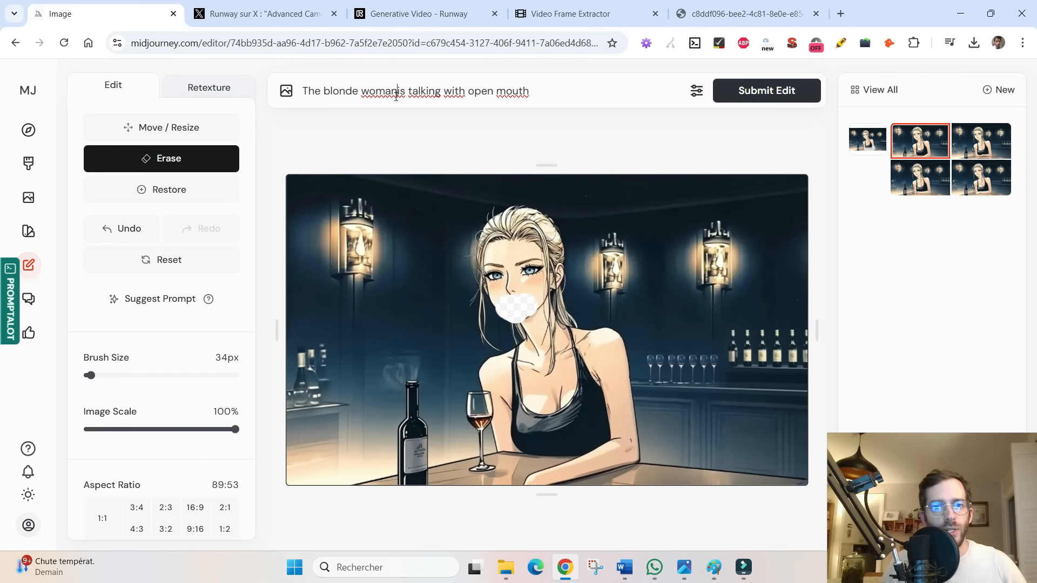
{"action": "key", "text": "Return"}
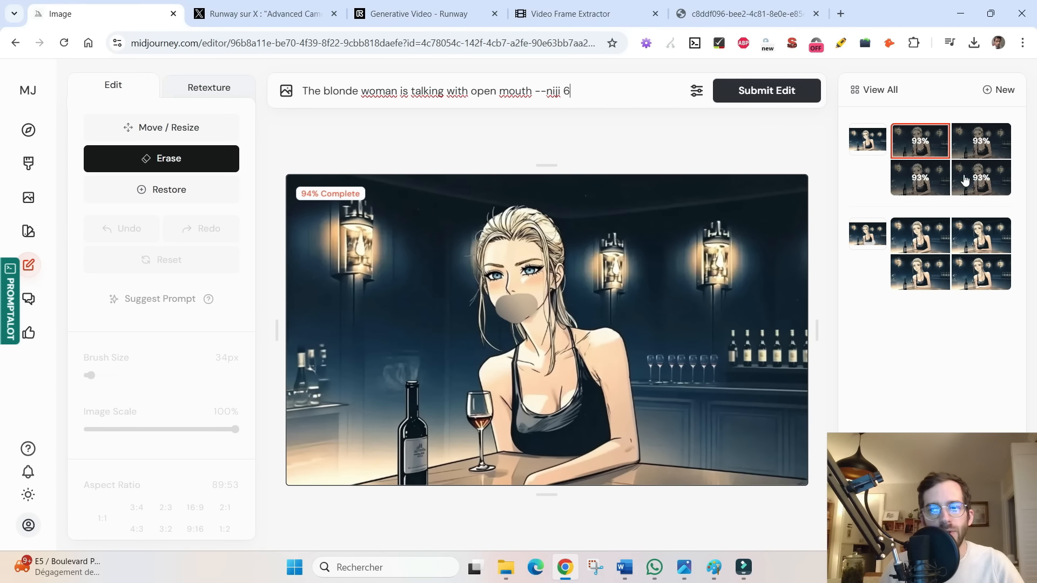
Compare the four generated open-mouth variations and select the first one
{"action": "left_click", "coordinate": [977, 147]}
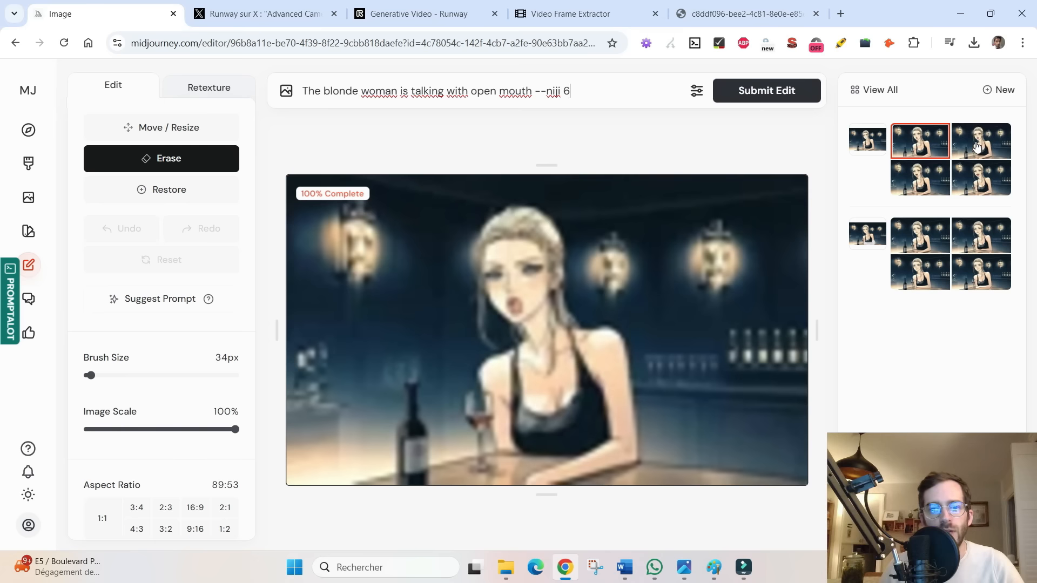
{"action": "left_click", "coordinate": [971, 182]}
{"action": "left_click", "coordinate": [931, 183]}
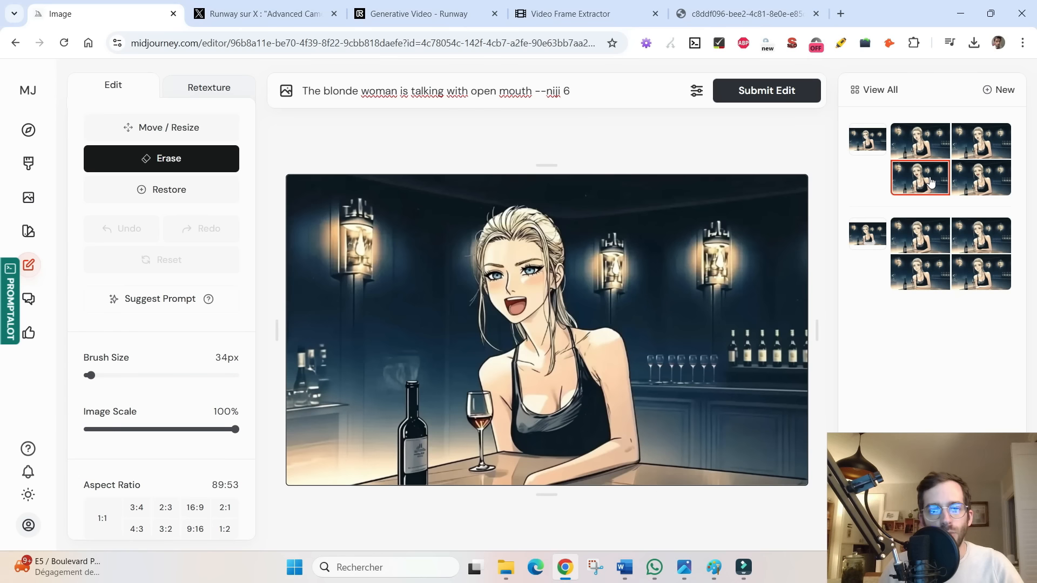
{"action": "left_click", "coordinate": [931, 147]}
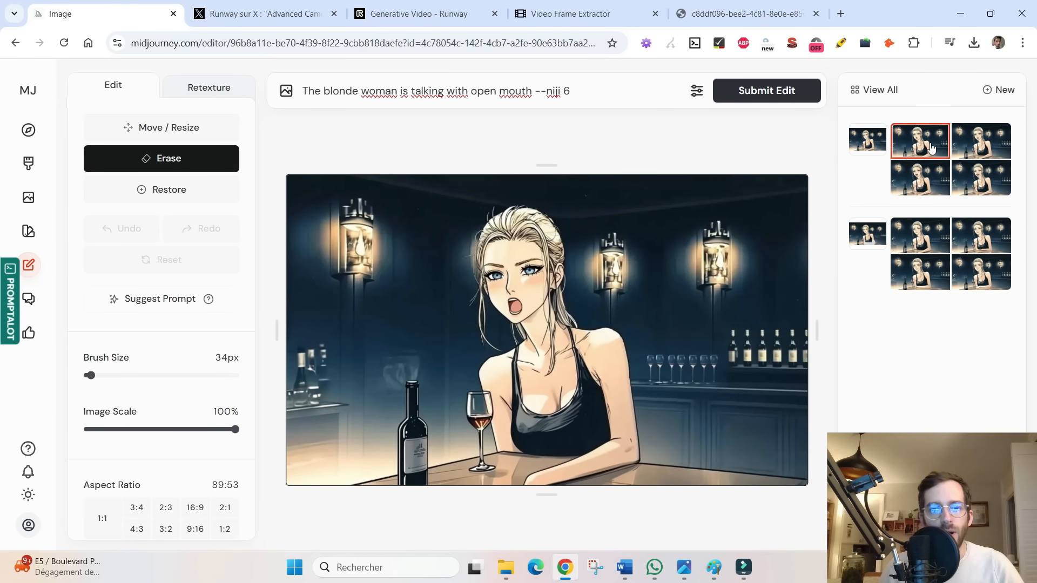
{"action": "left_click", "coordinate": [981, 149]}
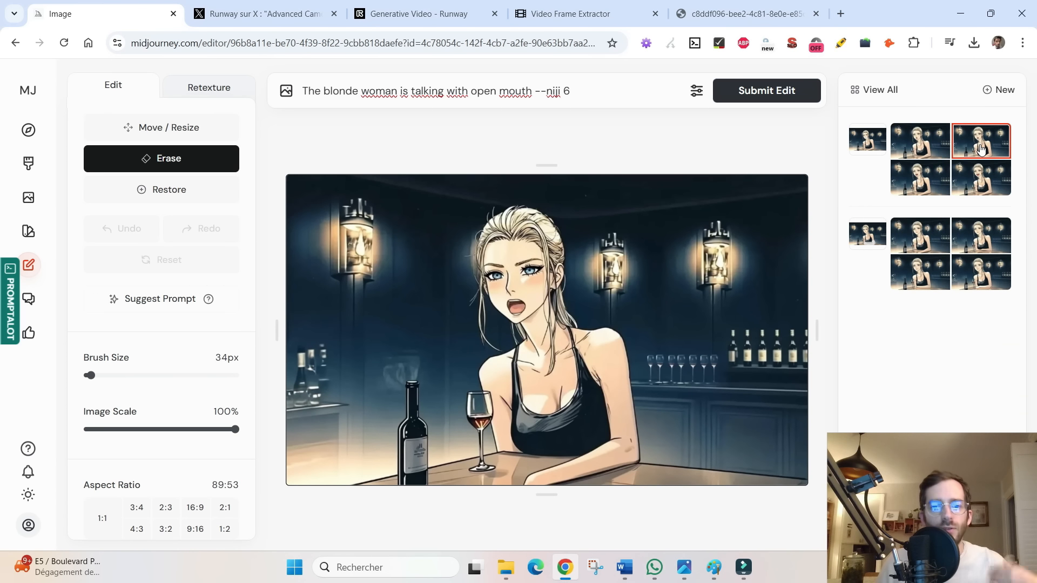
{"action": "left_click", "coordinate": [933, 144]}
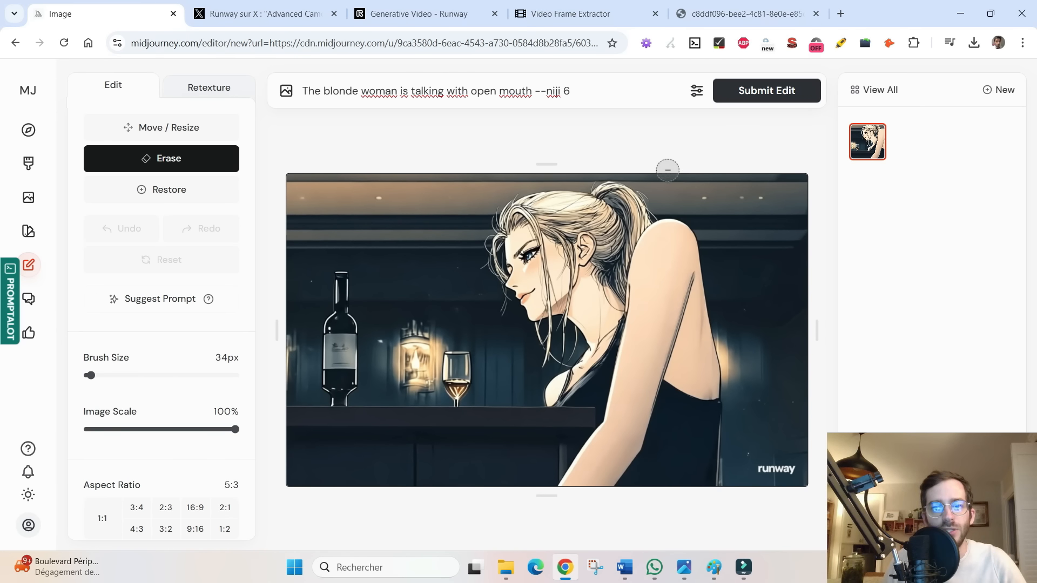
{"action": "key", "text": "alt+Tab"}
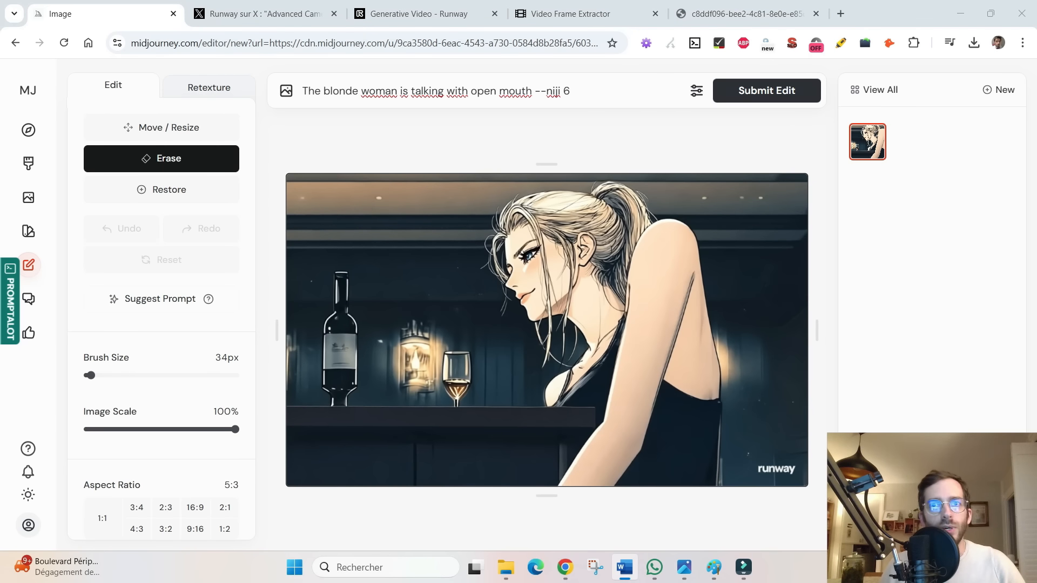
Replace the edit prompt with the full description starting "a blonde, blue-eyed woman with a ponytail gazing at the horizon" and ending in "--niji 6"
{"action": "key", "text": "alt+Tab"}
{"action": "key", "text": "ctrl+a"}
{"action": "type", "text": "a blonde, blue-eyed woman with a ponytail gazing at the horizon in the distance. She is seated at a table in a luxurious restaurant, a glasse of red wine is on the table with a bottle of red wine next to her. The lights are dimmed, the atmosphere is cosy. The woman is smiling and elegant, dressed in a casual black evening dress. --niji 6"}
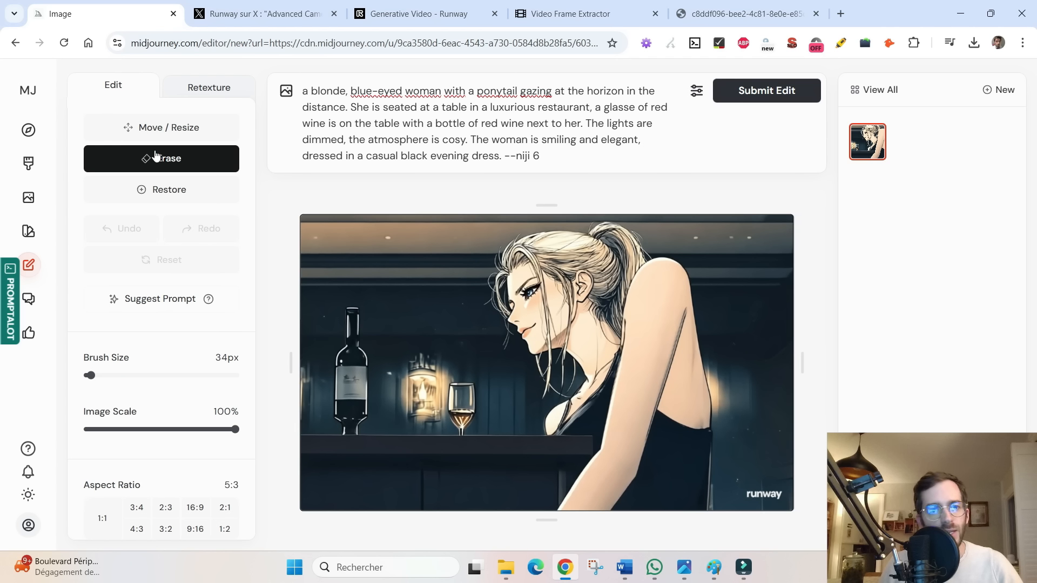
Erase the bottle's base, the woman's shoulder and upper arm, and the runway watermark, and submit the edit
{"action": "scroll", "coordinate": [366, 425], "scroll_direction": "up", "scroll_amount": 2}
{"action": "left_click", "coordinate": [355, 427]}
{"action": "mouse_move", "coordinate": [356, 425]}
{"action": "left_mouse_down"}
{"action": "mouse_move", "coordinate": [347, 424]}
{"action": "mouse_move", "coordinate": [361, 424]}
{"action": "left_mouse_up"}
{"action": "scroll", "coordinate": [640, 322], "scroll_direction": "up", "scroll_amount": 5}
{"action": "mouse_move", "coordinate": [640, 323]}
{"action": "left_mouse_down"}
{"action": "mouse_move", "coordinate": [660, 287]}
{"action": "mouse_move", "coordinate": [673, 296]}
{"action": "mouse_move", "coordinate": [681, 388]}
{"action": "left_mouse_up"}
{"action": "scroll", "coordinate": [679, 386], "scroll_direction": "down", "scroll_amount": 2}
{"action": "mouse_move", "coordinate": [650, 351]}
{"action": "left_mouse_down"}
{"action": "mouse_move", "coordinate": [685, 389]}
{"action": "mouse_move", "coordinate": [701, 422]}
{"action": "left_mouse_up"}
{"action": "scroll", "coordinate": [753, 483], "scroll_direction": "down", "scroll_amount": 4}
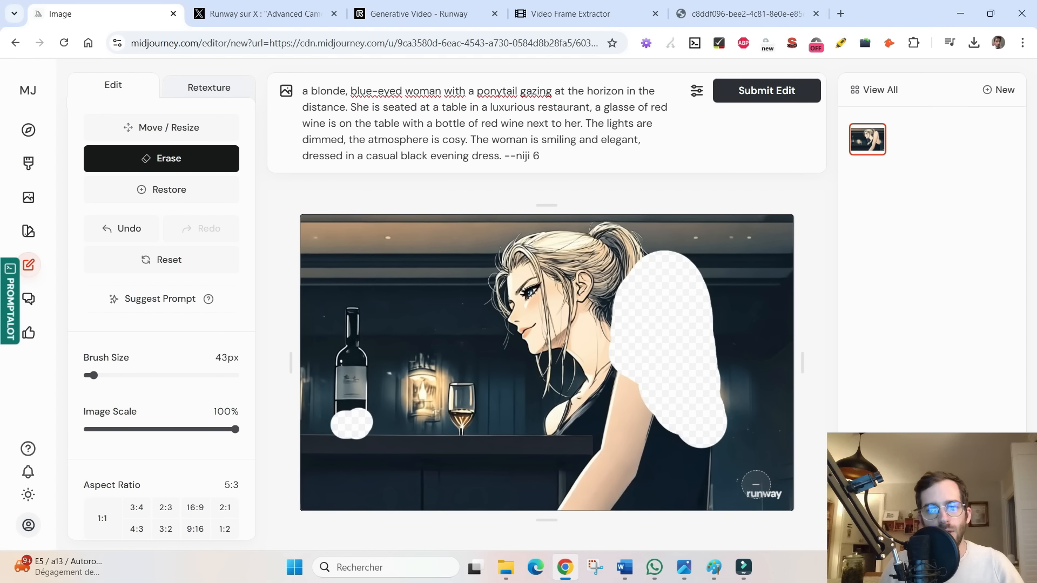
{"action": "left_click_drag", "start_coordinate": [746, 494], "coordinate": [774, 494]}
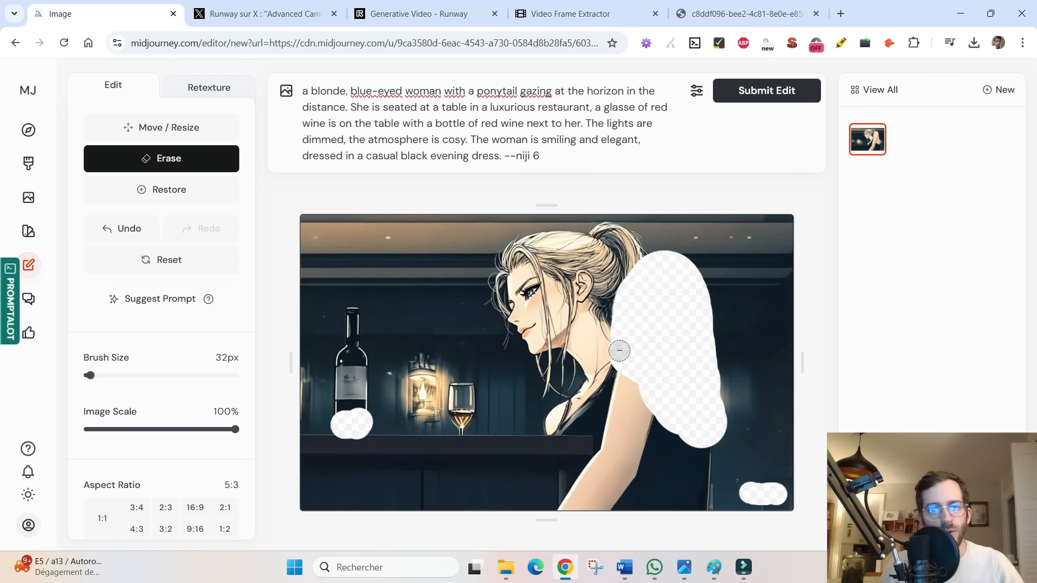
{"action": "left_click", "coordinate": [751, 103]}
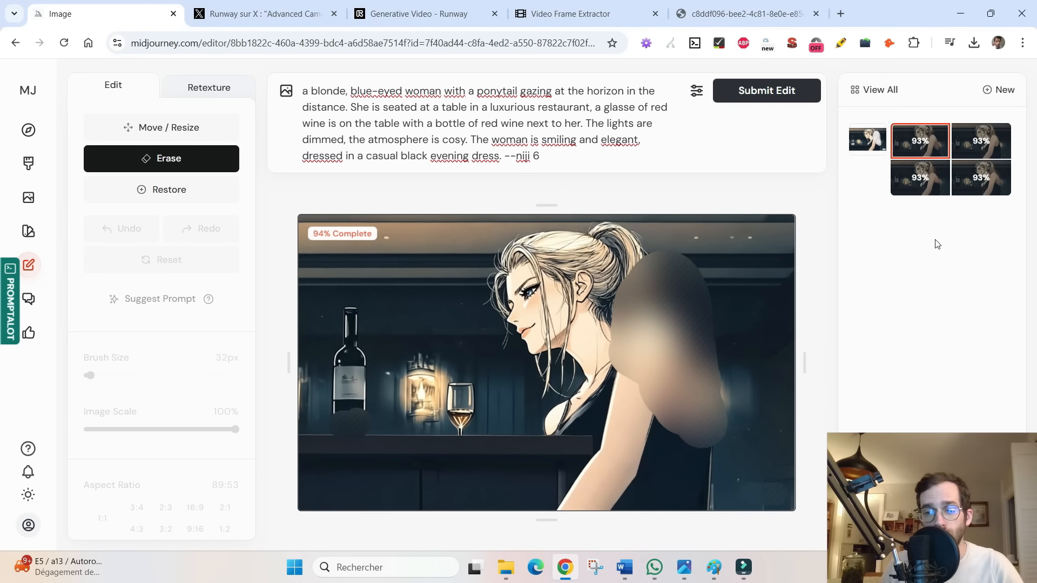
Compare the four generated shoulder variations with the original frame and select the first one
{"action": "left_click", "coordinate": [970, 152]}
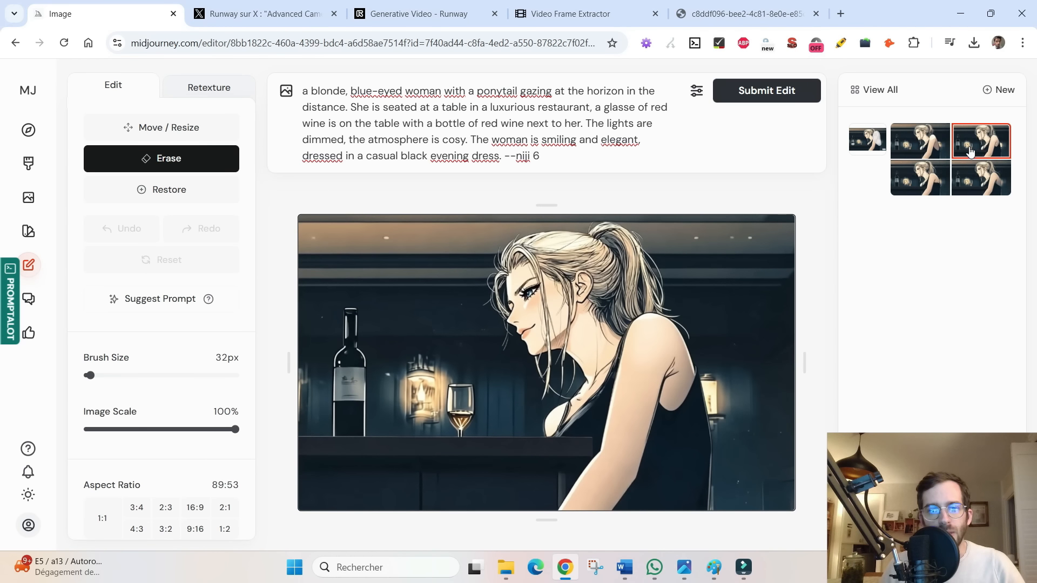
{"action": "left_click", "coordinate": [972, 193]}
{"action": "left_click", "coordinate": [905, 195]}
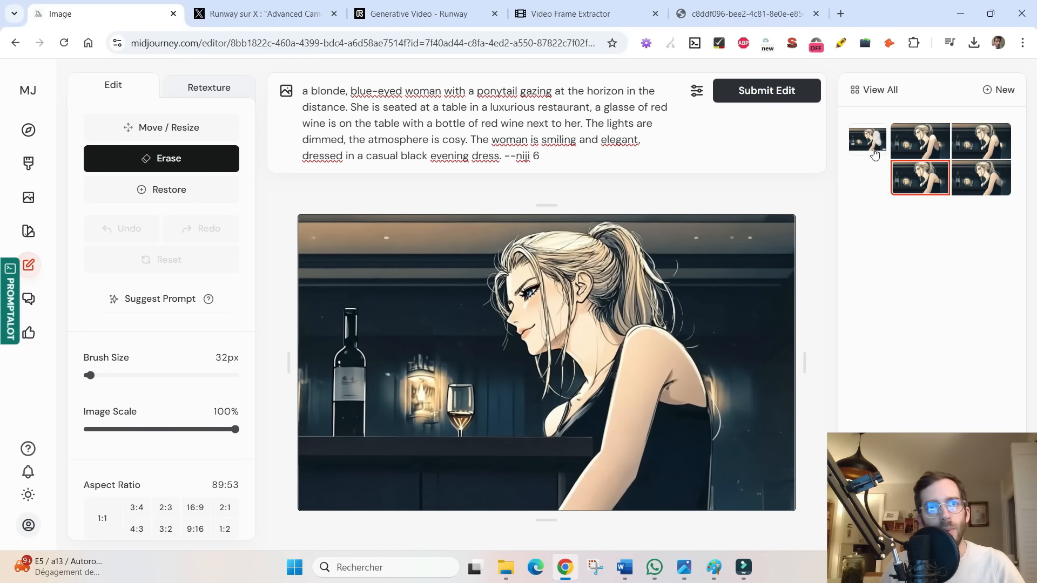
{"action": "left_click", "coordinate": [684, 567]}
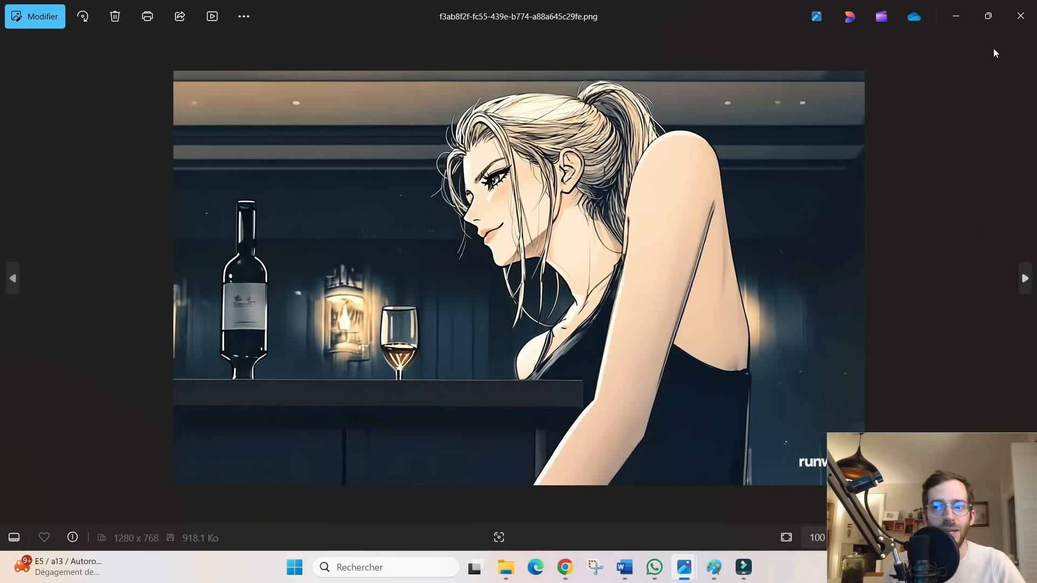
{"action": "left_click", "coordinate": [1020, 16]}
{"action": "left_click", "coordinate": [980, 180]}
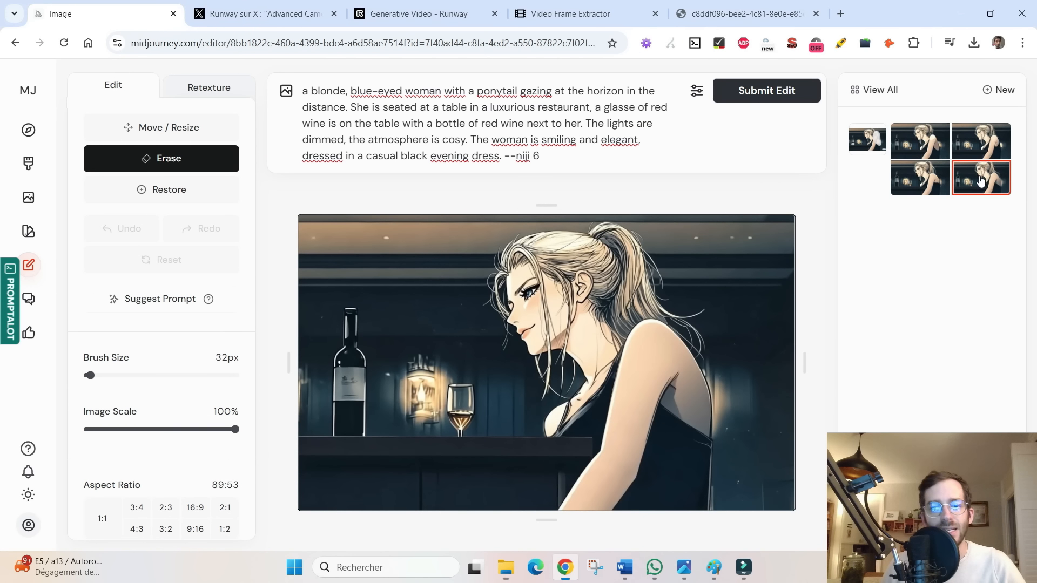
{"action": "left_click", "coordinate": [980, 154]}
{"action": "left_click", "coordinate": [918, 147]}
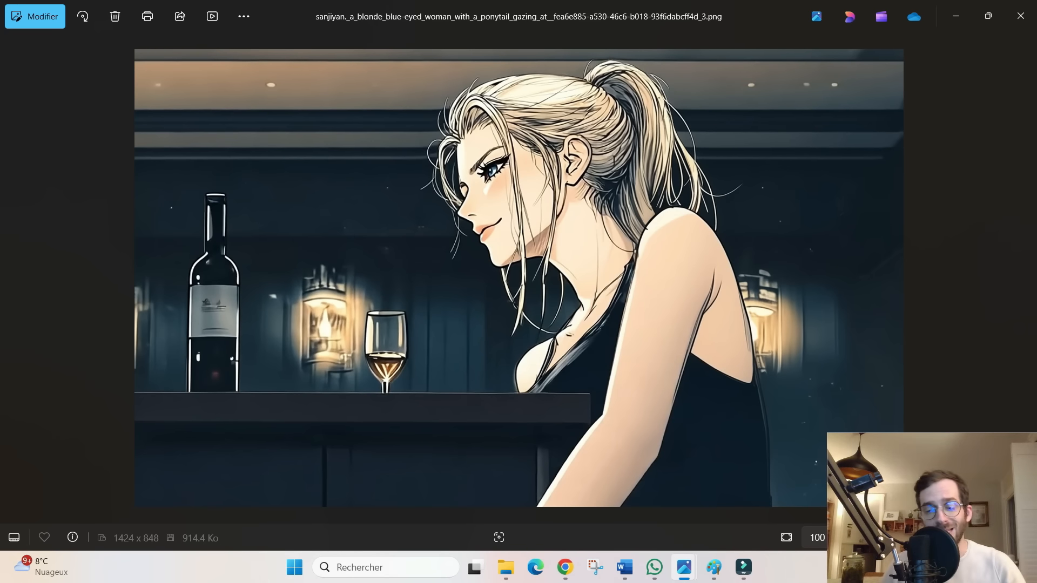
Review the saved bar-scene images of the blonde woman one by one in the image viewer
{"action": "key", "text": "Right"}
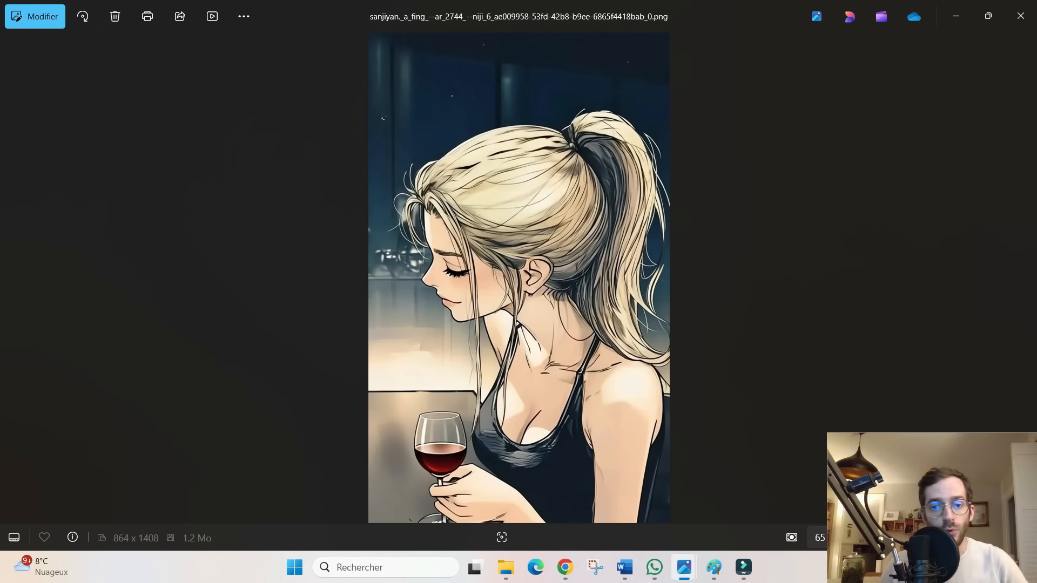
{"action": "key", "text": "Right"}
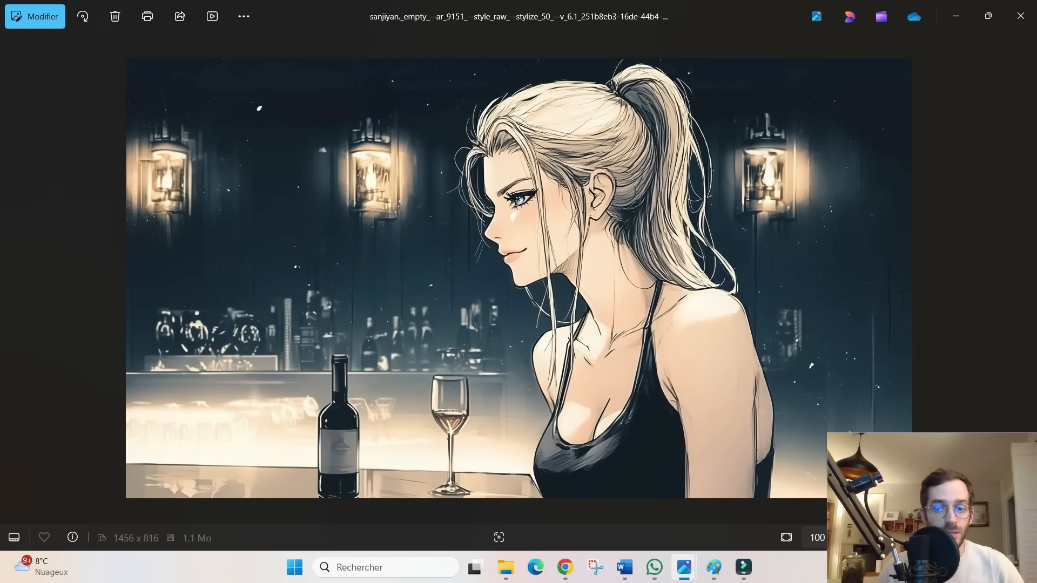
{"action": "key", "text": "Right"}
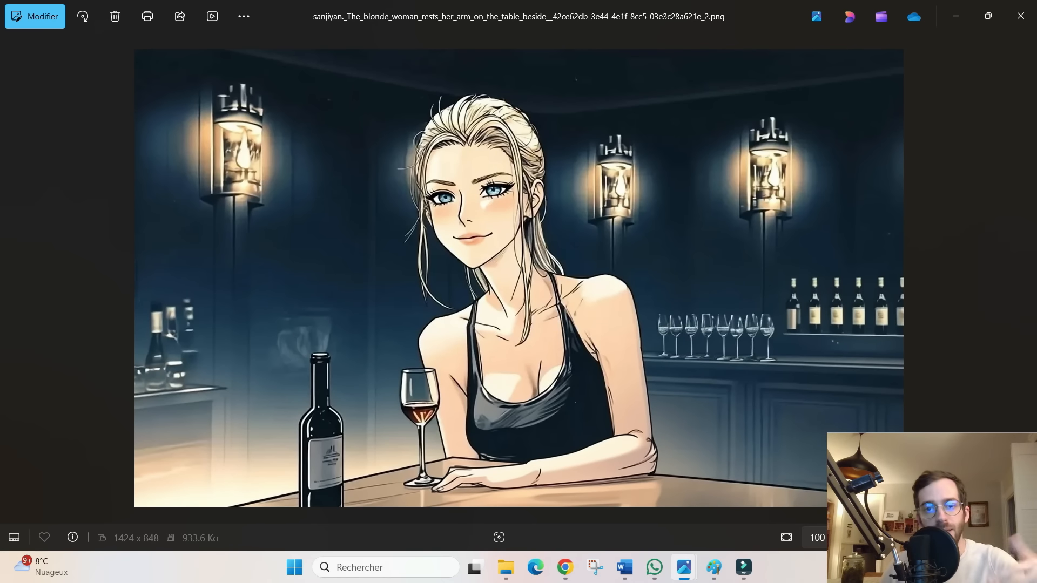
{"action": "key", "text": "Right"}
{"action": "key", "text": "Right"}
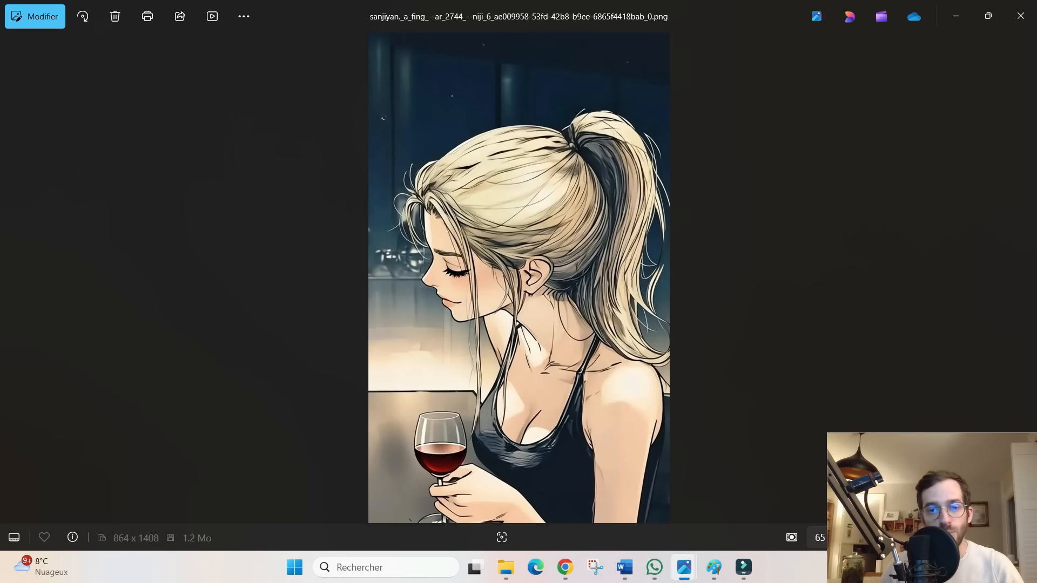
{"action": "key", "text": "Left"}
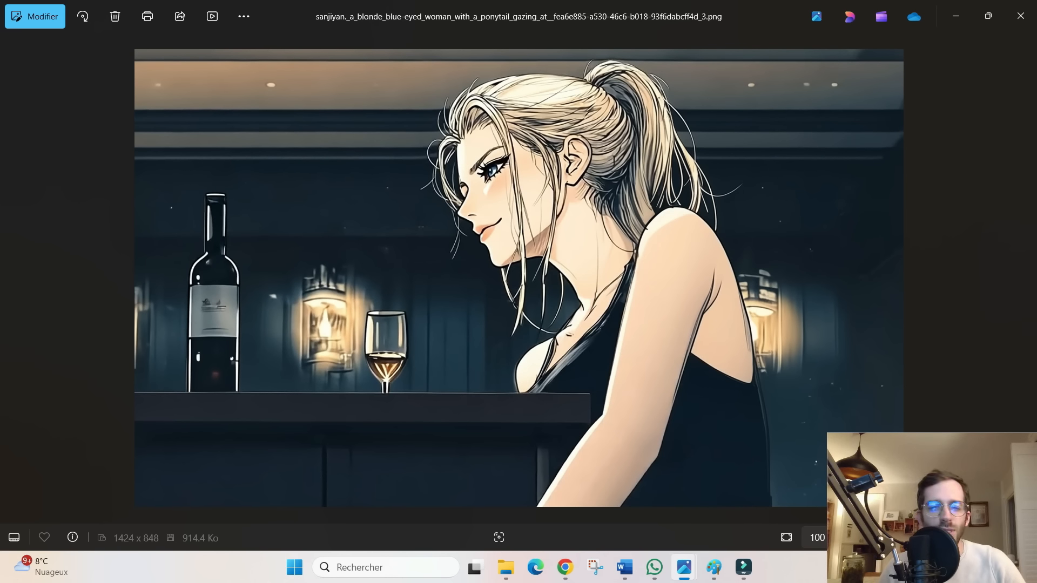
{"action": "key", "text": "Right"}
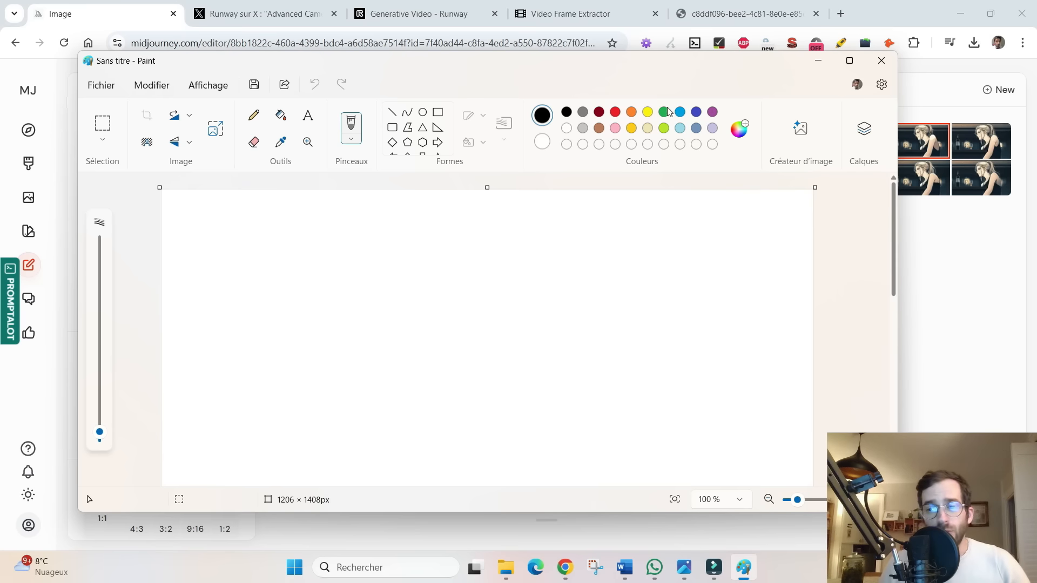
Open the portrait image of the woman holding a wine glass in Paint and extend the canvas on its left side to 1191 × 1408 px
{"action": "left_click_drag", "start_coordinate": [493, 86], "coordinate": [472, 324]}
{"action": "left_click", "coordinate": [849, 60]}
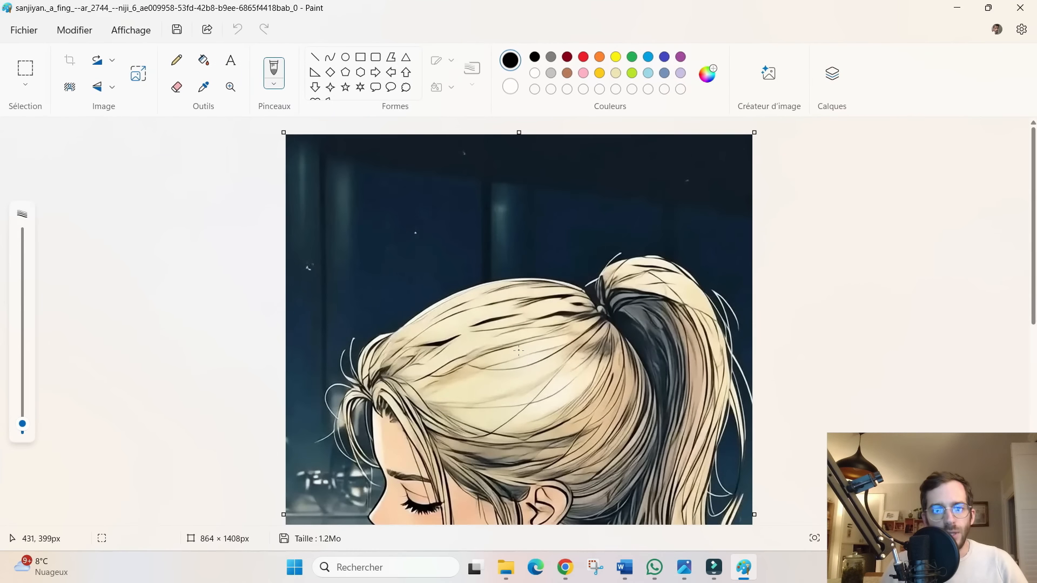
{"action": "scroll", "coordinate": [892, 530], "scroll_direction": "down", "scroll_amount": 6}
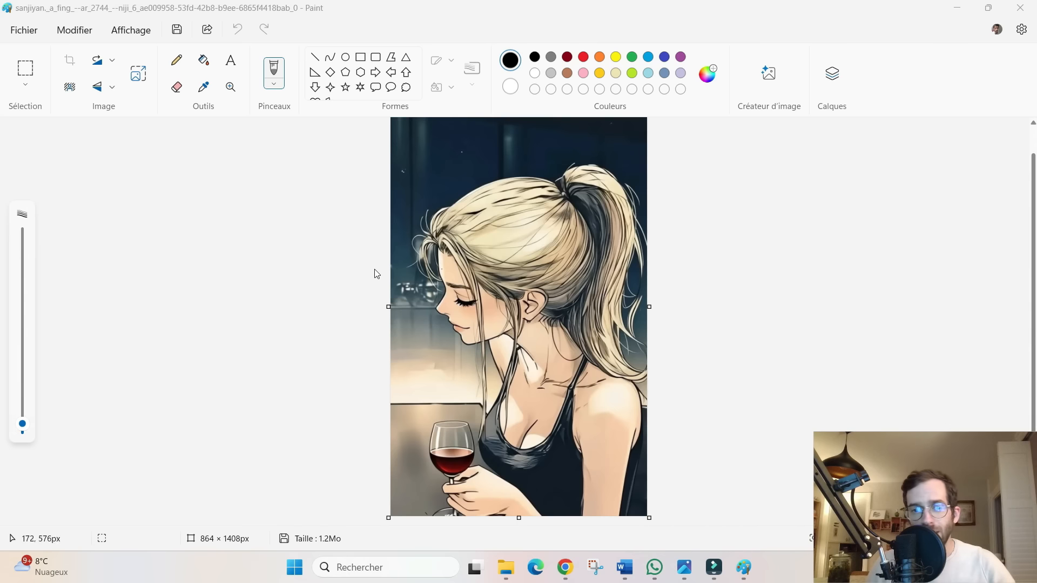
{"action": "left_click_drag", "start_coordinate": [384, 307], "coordinate": [293, 306]}
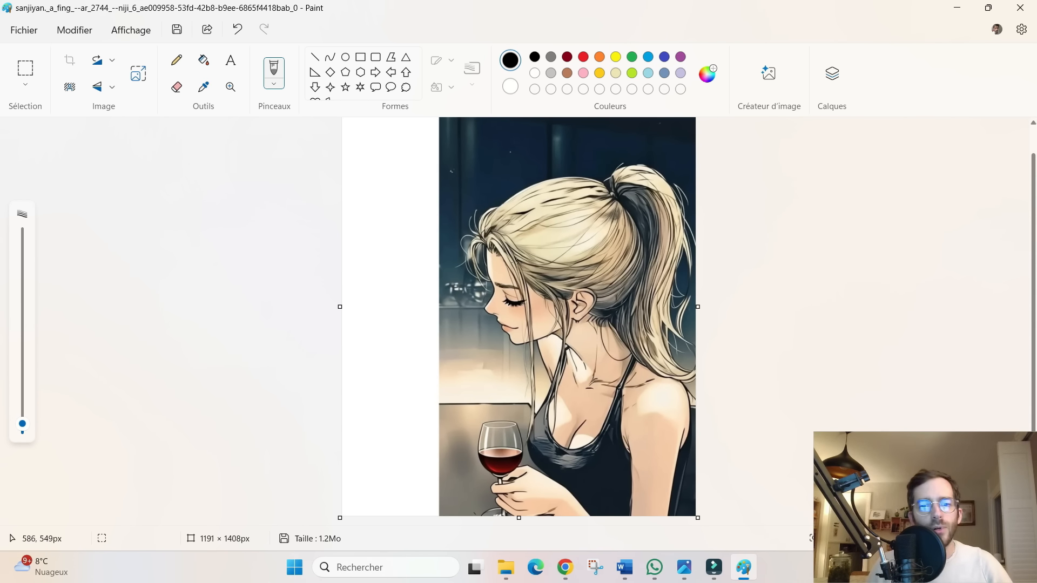
Open the retouched side-profile image in the image viewer and capture the wall lamp beside the wine bottle with the Snipping Tool
{"action": "key", "text": "super+e"}
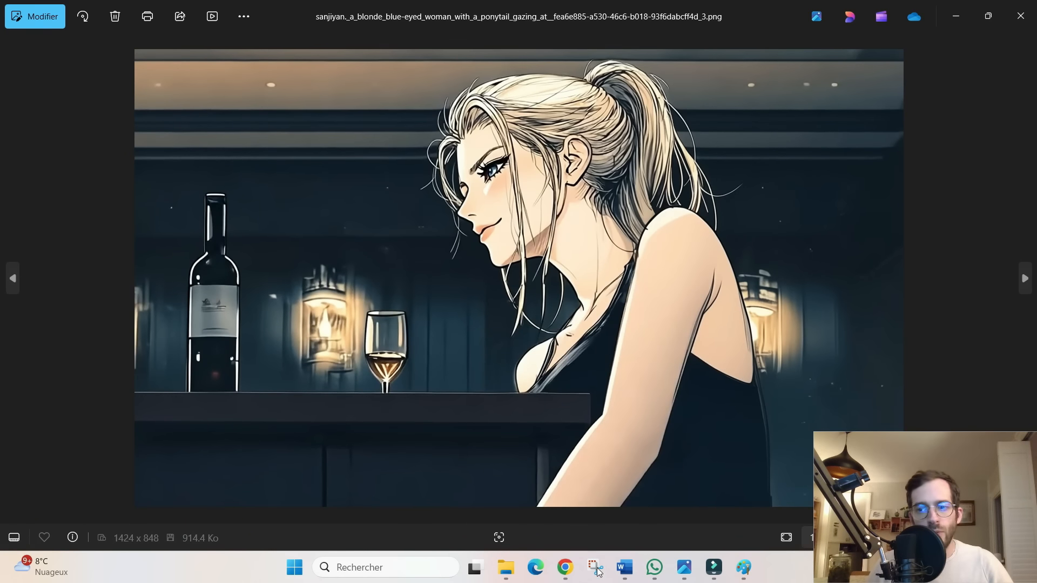
{"action": "left_click", "coordinate": [360, 79]}
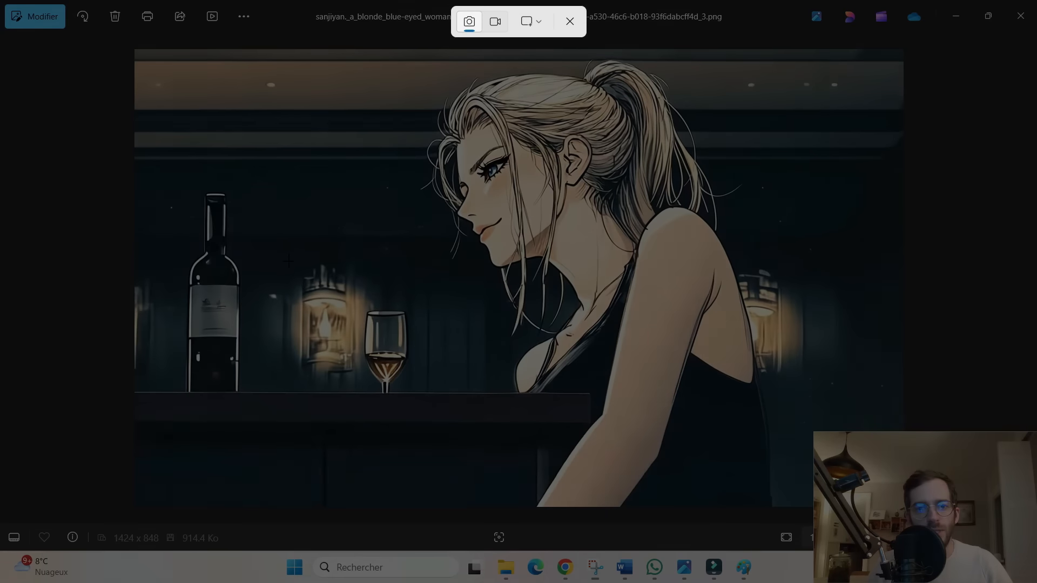
{"action": "key", "text": "Escape"}
{"action": "scroll", "coordinate": [274, 294], "scroll_direction": "up", "scroll_amount": 3}
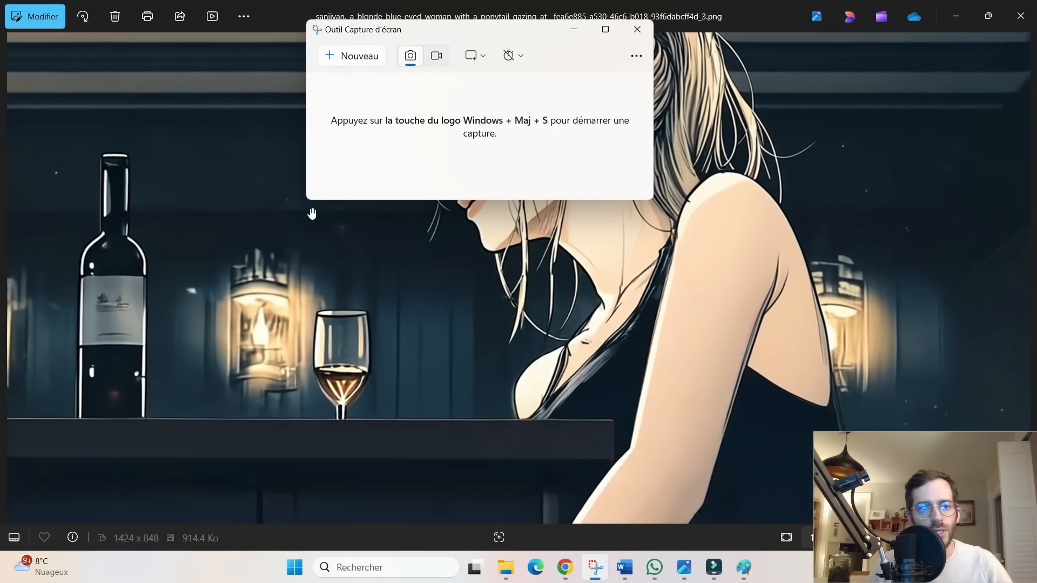
{"action": "left_click", "coordinate": [348, 61]}
{"action": "left_click_drag", "start_coordinate": [215, 242], "coordinate": [279, 368]}
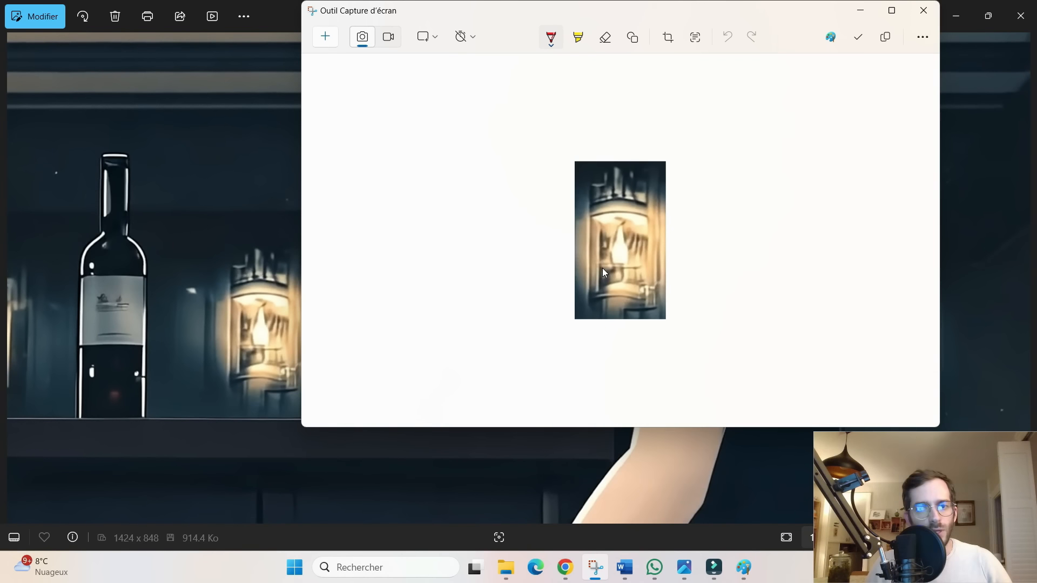
Switch to Paint and paste the lamp capture into the upper-left corner of the blank canvas strip
{"action": "left_click", "coordinate": [743, 567]}
{"action": "key", "text": "ctrl+v"}
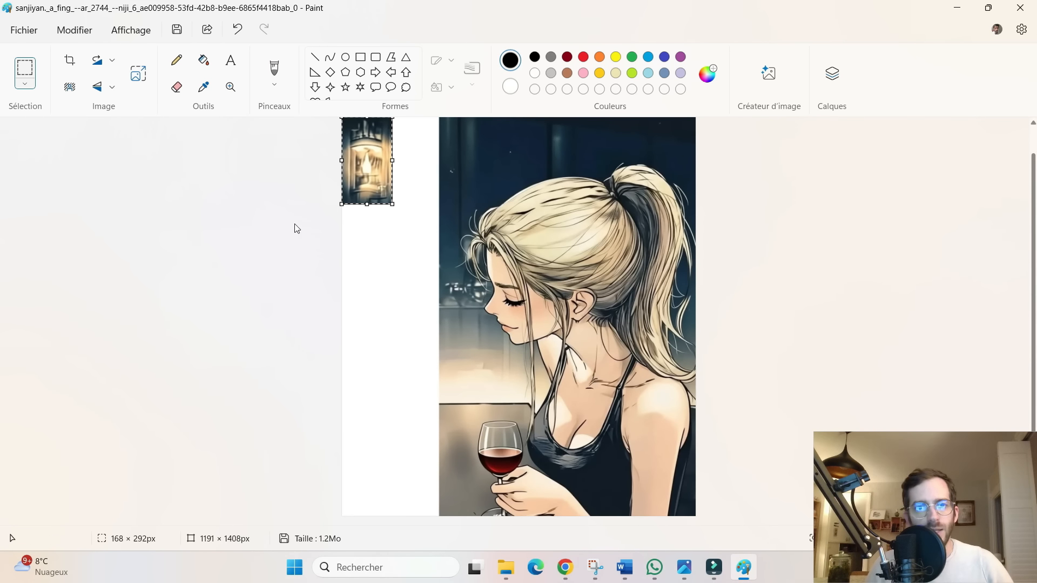
{"action": "left_click", "coordinate": [274, 246]}
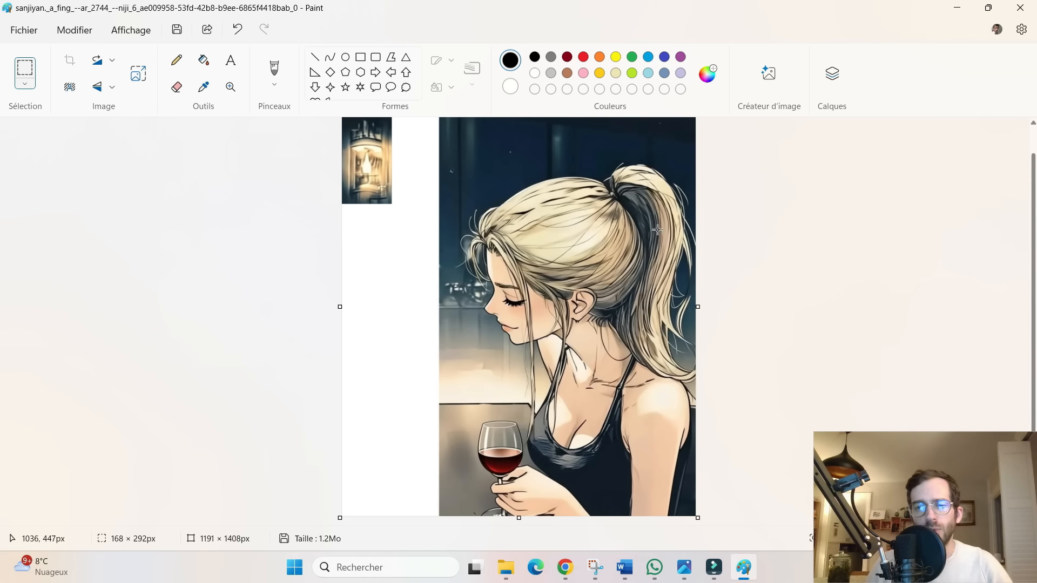
Switch to Midjourney's editor and erase the white strip around the lamp and the background above the woman with a 62 px brush
{"action": "key", "text": "alt+Tab"}
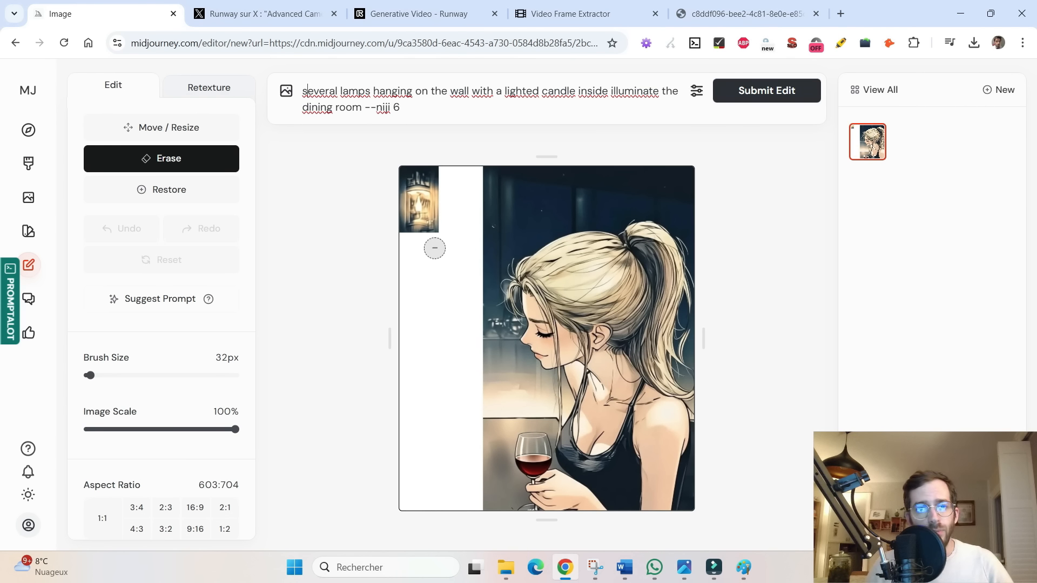
{"action": "scroll", "coordinate": [468, 274], "scroll_direction": "up", "scroll_amount": 3}
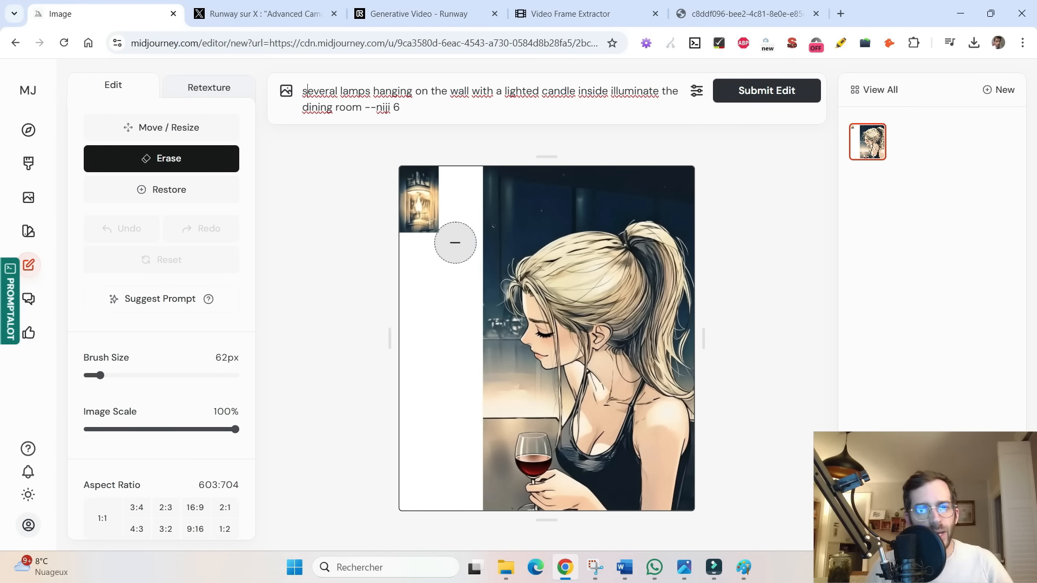
{"action": "mouse_move", "coordinate": [455, 243]}
{"action": "left_mouse_down"}
{"action": "mouse_move", "coordinate": [454, 177]}
{"action": "mouse_move", "coordinate": [466, 178]}
{"action": "mouse_move", "coordinate": [469, 252]}
{"action": "mouse_move", "coordinate": [415, 248]}
{"action": "mouse_move", "coordinate": [442, 279]}
{"action": "mouse_move", "coordinate": [465, 273]}
{"action": "mouse_move", "coordinate": [469, 290]}
{"action": "mouse_move", "coordinate": [426, 276]}
{"action": "mouse_move", "coordinate": [413, 283]}
{"action": "mouse_move", "coordinate": [465, 318]}
{"action": "mouse_move", "coordinate": [472, 496]}
{"action": "mouse_move", "coordinate": [416, 499]}
{"action": "mouse_move", "coordinate": [429, 337]}
{"action": "mouse_move", "coordinate": [413, 320]}
{"action": "mouse_move", "coordinate": [416, 370]}
{"action": "mouse_move", "coordinate": [472, 245]}
{"action": "mouse_move", "coordinate": [483, 261]}
{"action": "mouse_move", "coordinate": [474, 271]}
{"action": "mouse_move", "coordinate": [481, 246]}
{"action": "mouse_move", "coordinate": [504, 244]}
{"action": "mouse_move", "coordinate": [498, 181]}
{"action": "mouse_move", "coordinate": [627, 181]}
{"action": "mouse_move", "coordinate": [594, 203]}
{"action": "mouse_move", "coordinate": [544, 211]}
{"action": "mouse_move", "coordinate": [465, 288]}
{"action": "left_mouse_up"}
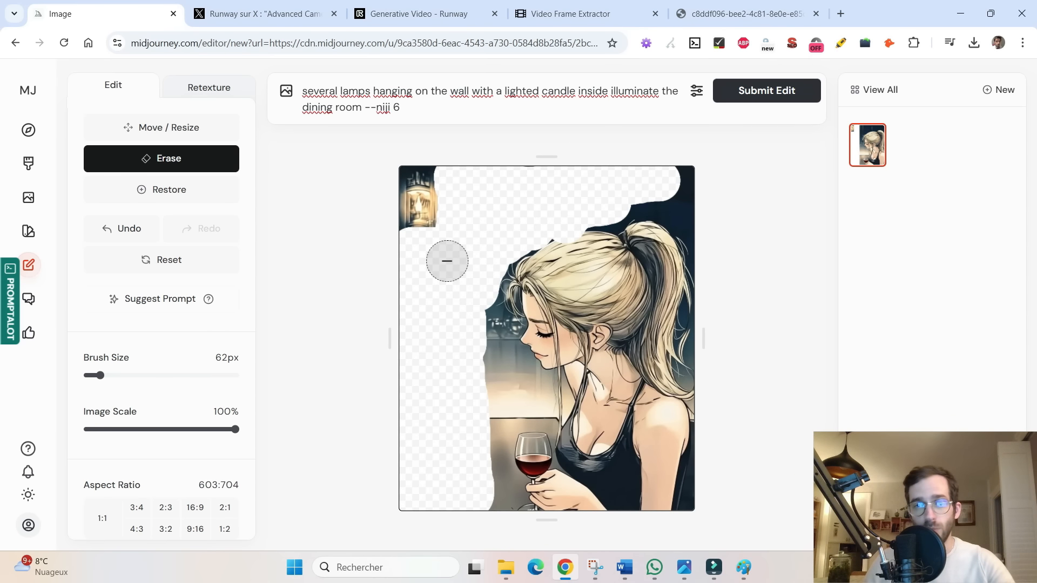
Add "--no bottle, glasses" to the end of the lamp prompt and submit the edit
{"action": "left_click", "coordinate": [435, 108]}
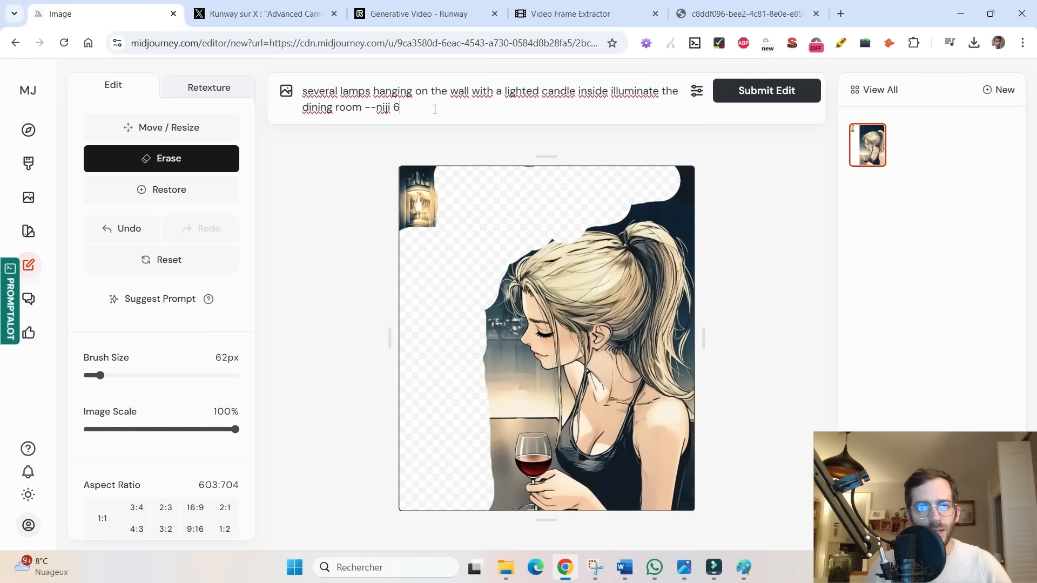
{"action": "type", "text": "--no bottle, glasses"}
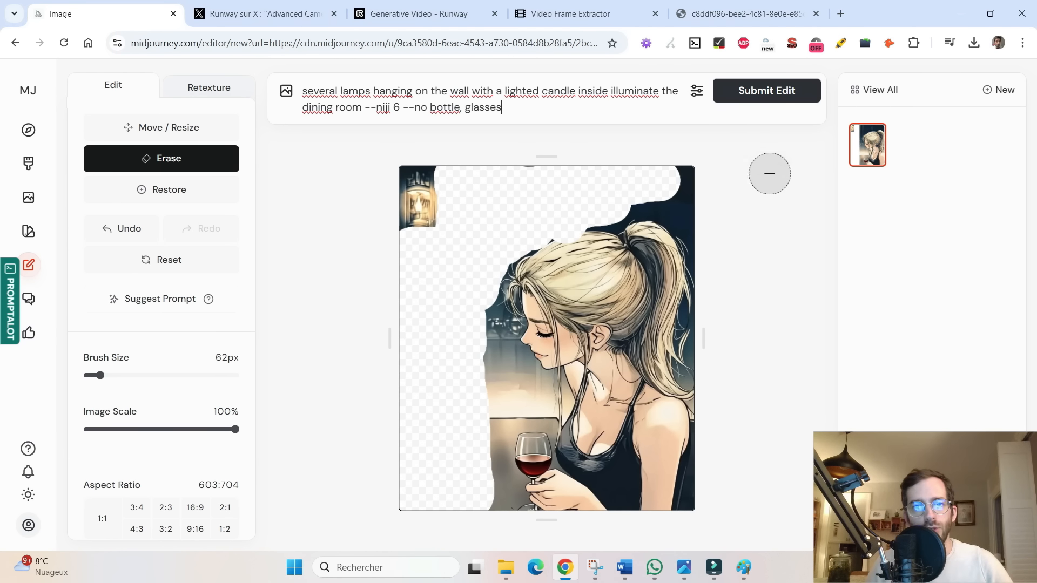
{"action": "left_click", "coordinate": [790, 92]}
{"action": "left_click", "coordinate": [790, 96]}
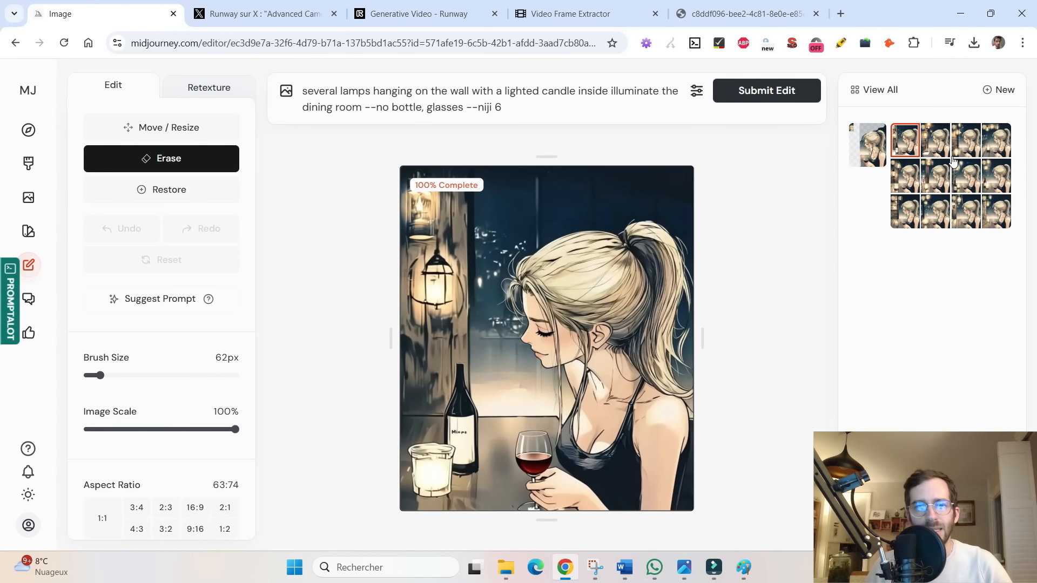
Compare the twelve lamp variations, checking their wall lamps and the objects on the table
{"action": "left_click", "coordinate": [935, 147]}
{"action": "left_click", "coordinate": [963, 149]}
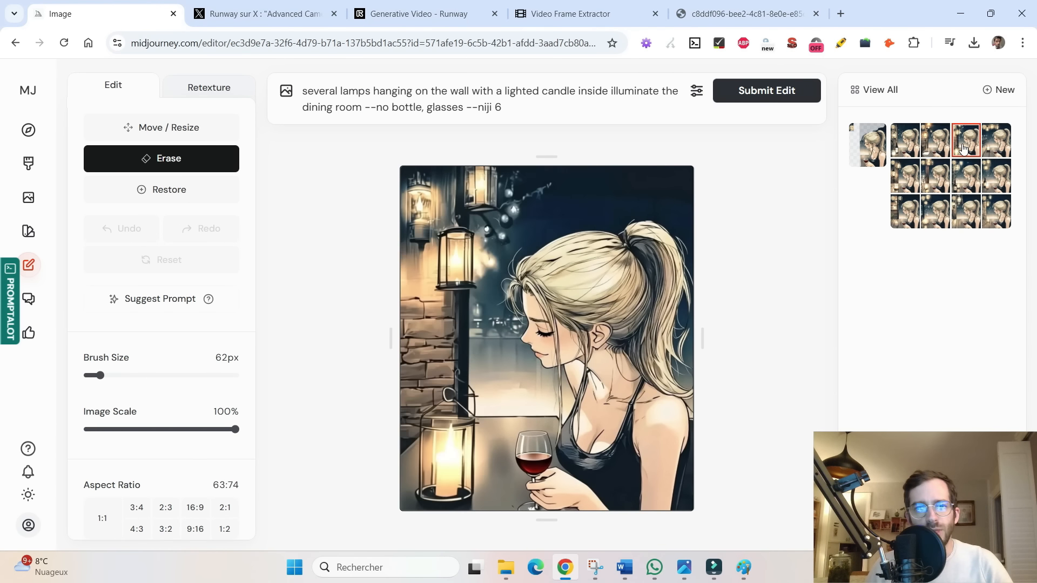
{"action": "left_click", "coordinate": [993, 152]}
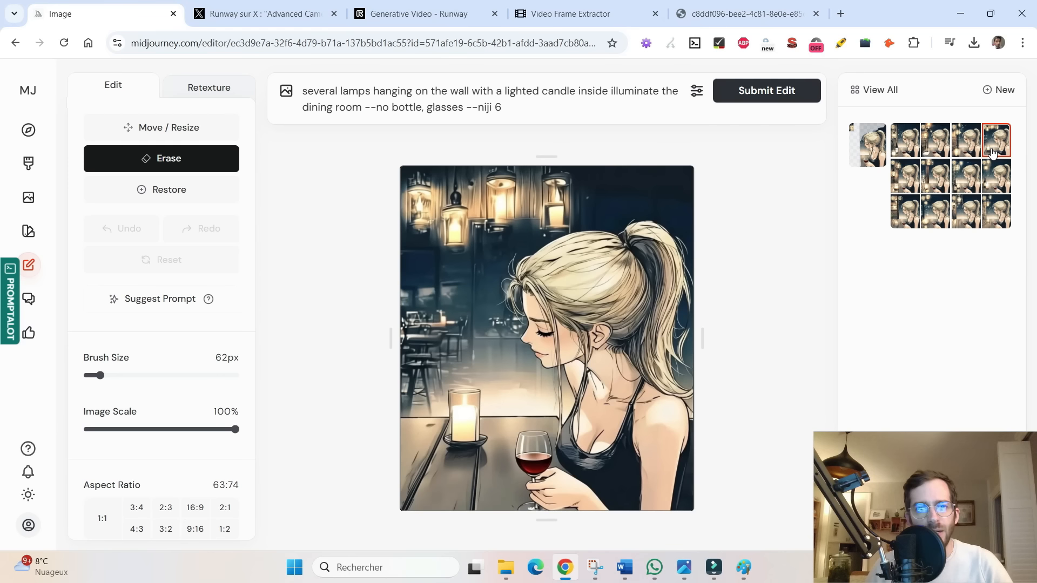
{"action": "left_click", "coordinate": [999, 181]}
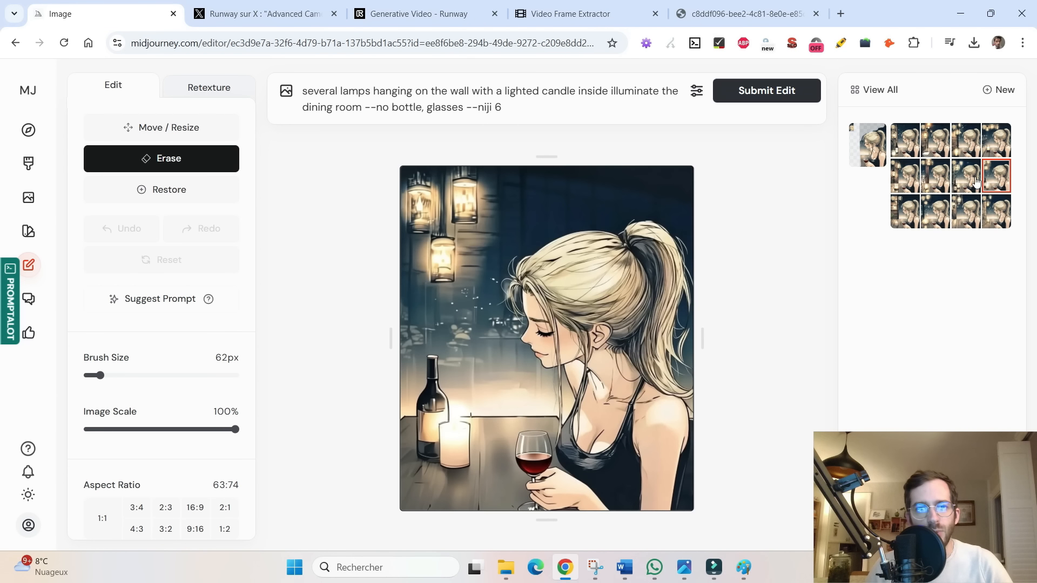
{"action": "left_click", "coordinate": [974, 181]}
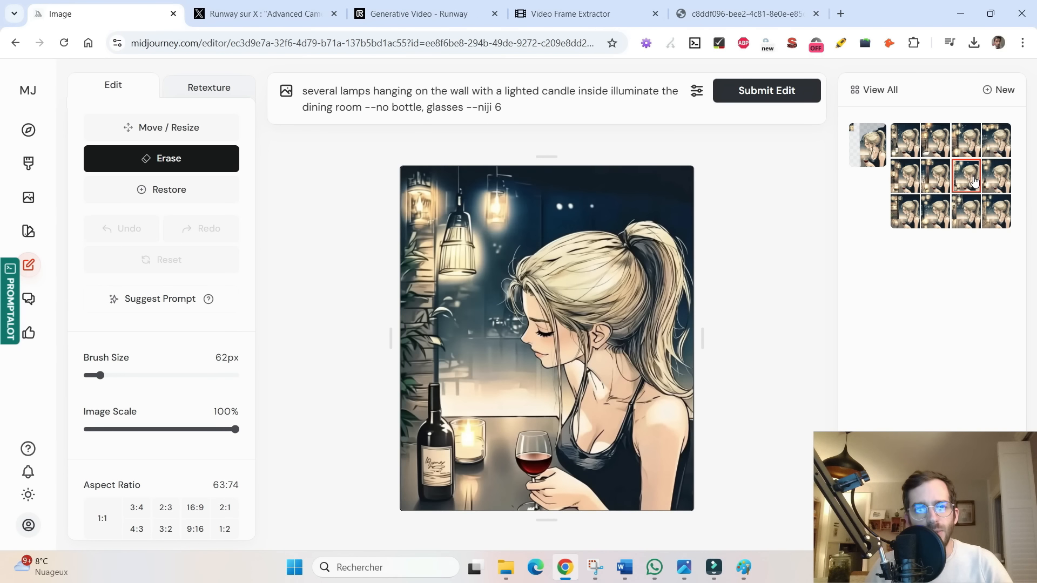
{"action": "left_click", "coordinate": [944, 181]}
{"action": "left_click", "coordinate": [904, 182]}
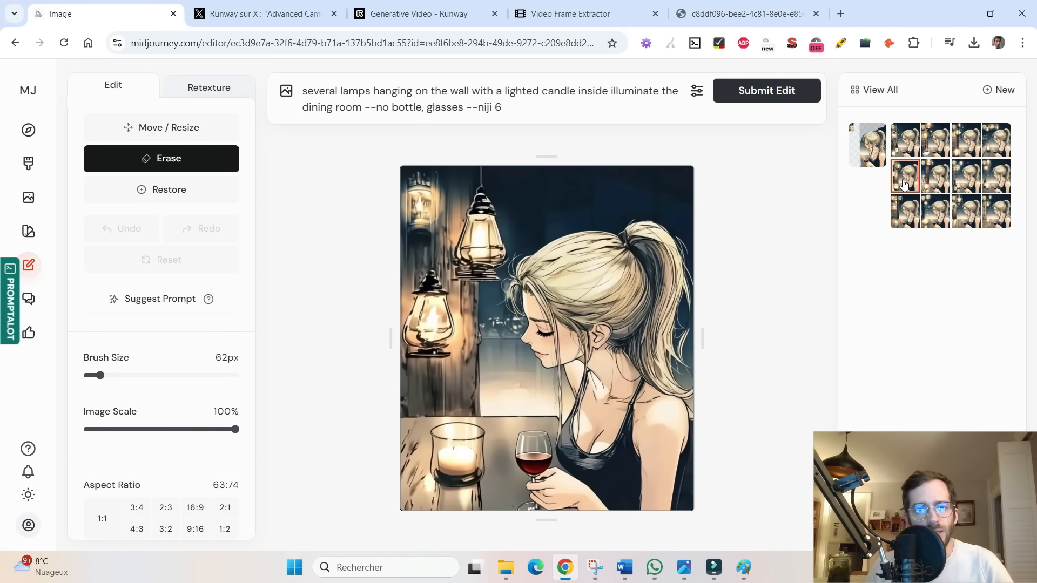
{"action": "left_click", "coordinate": [902, 215]}
{"action": "left_click", "coordinate": [942, 219]}
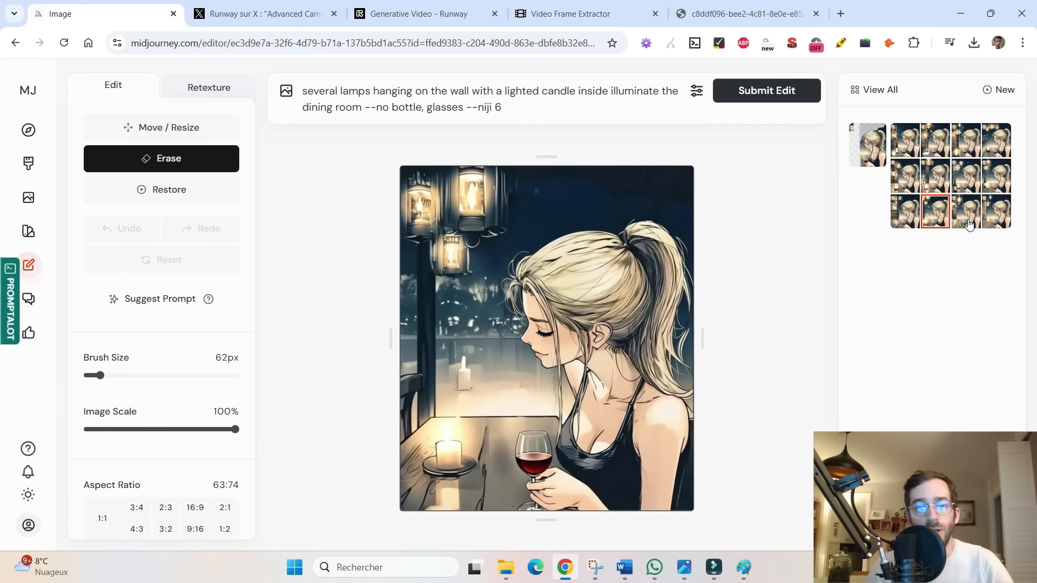
{"action": "left_click", "coordinate": [969, 224]}
{"action": "left_click", "coordinate": [988, 221]}
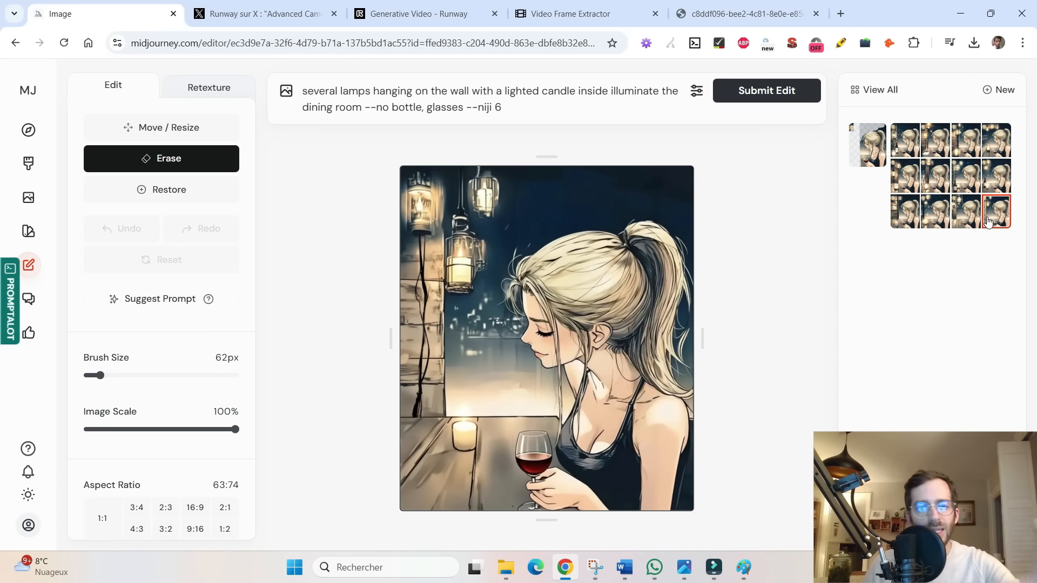
{"action": "left_click", "coordinate": [993, 153]}
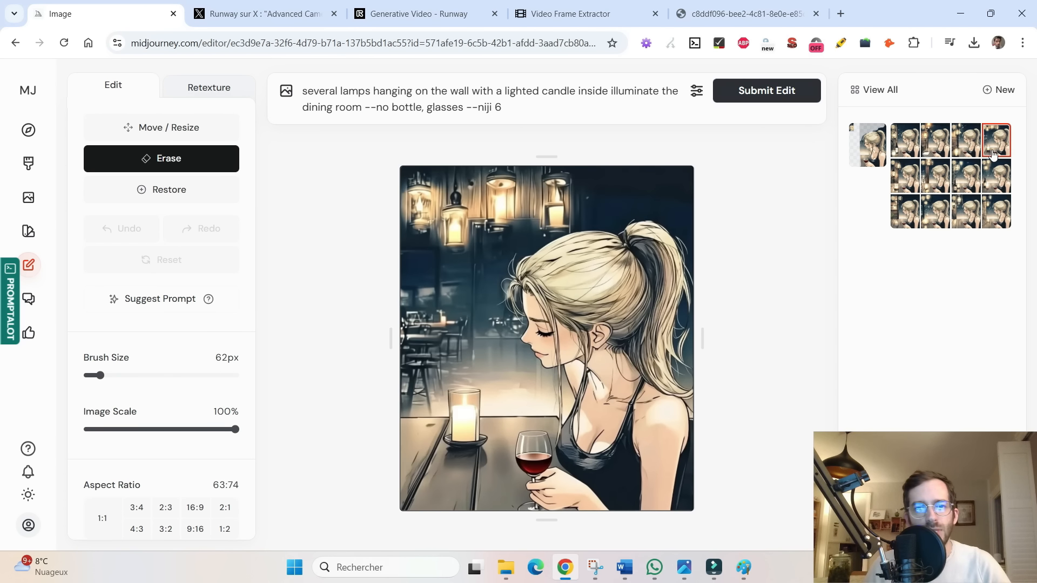
Select the second row's fourth variation and erase the two uppermost lamps and the candle beside the wine bottle
{"action": "left_click", "coordinate": [996, 185]}
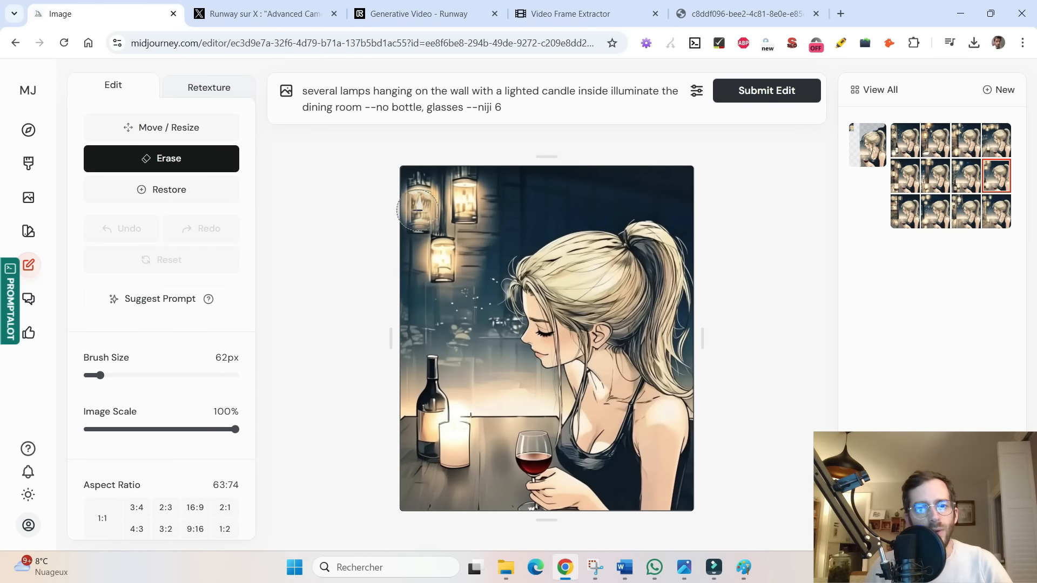
{"action": "mouse_move", "coordinate": [417, 211]}
{"action": "left_mouse_down"}
{"action": "mouse_move", "coordinate": [421, 189]}
{"action": "mouse_move", "coordinate": [434, 209]}
{"action": "mouse_move", "coordinate": [460, 203]}
{"action": "mouse_move", "coordinate": [466, 189]}
{"action": "mouse_move", "coordinate": [441, 208]}
{"action": "left_mouse_up"}
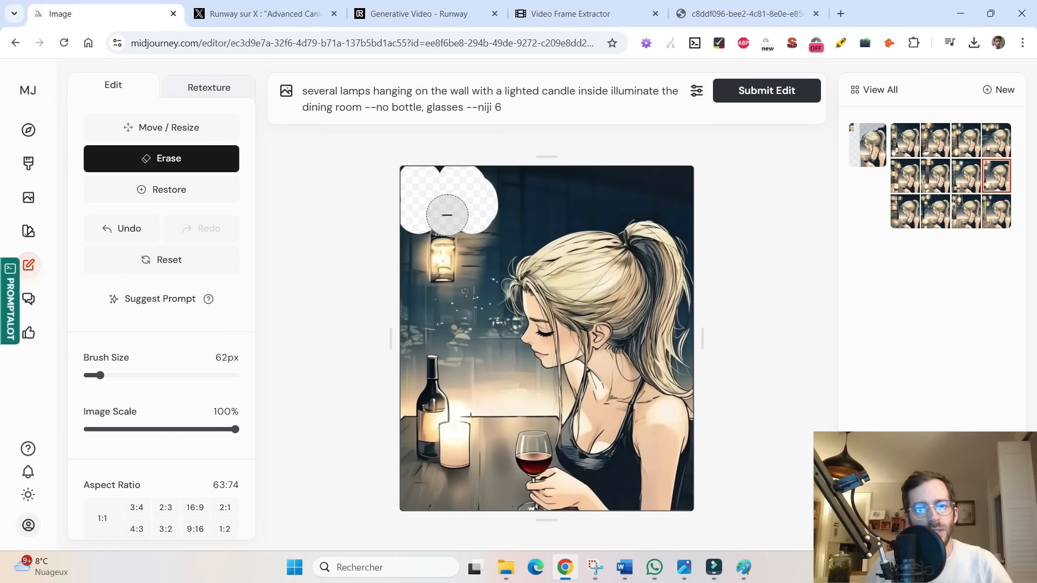
{"action": "mouse_move", "coordinate": [451, 414]}
{"action": "left_mouse_down"}
{"action": "mouse_move", "coordinate": [456, 459]}
{"action": "mouse_move", "coordinate": [456, 449]}
{"action": "left_mouse_up"}
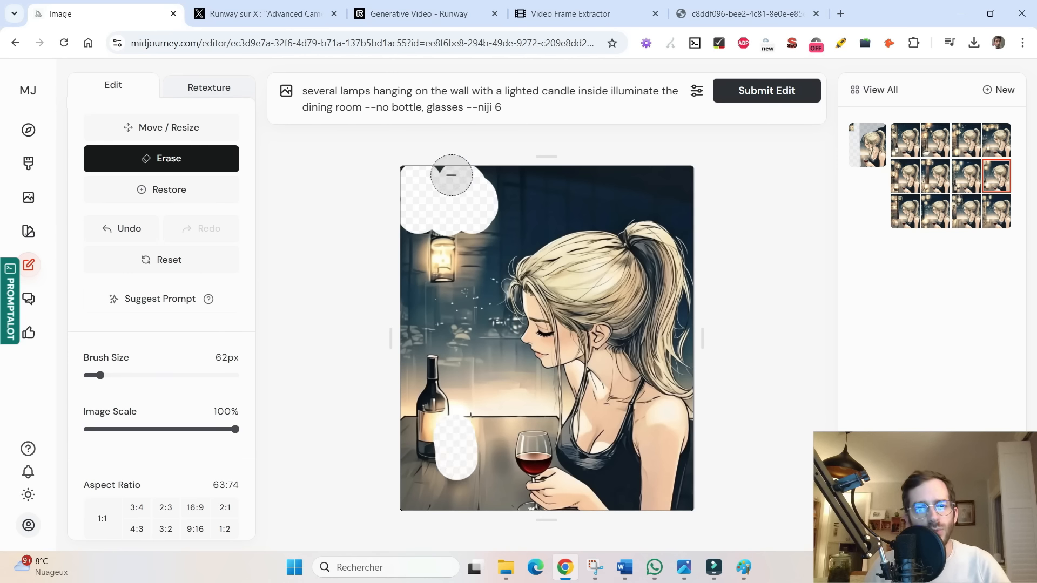
Replace the prompt with "empty", erase a small spot at the table's left edge with a 34 px brush, and submit the edit
{"action": "triple_click", "coordinate": [424, 110]}
{"action": "type", "text": "empty"}
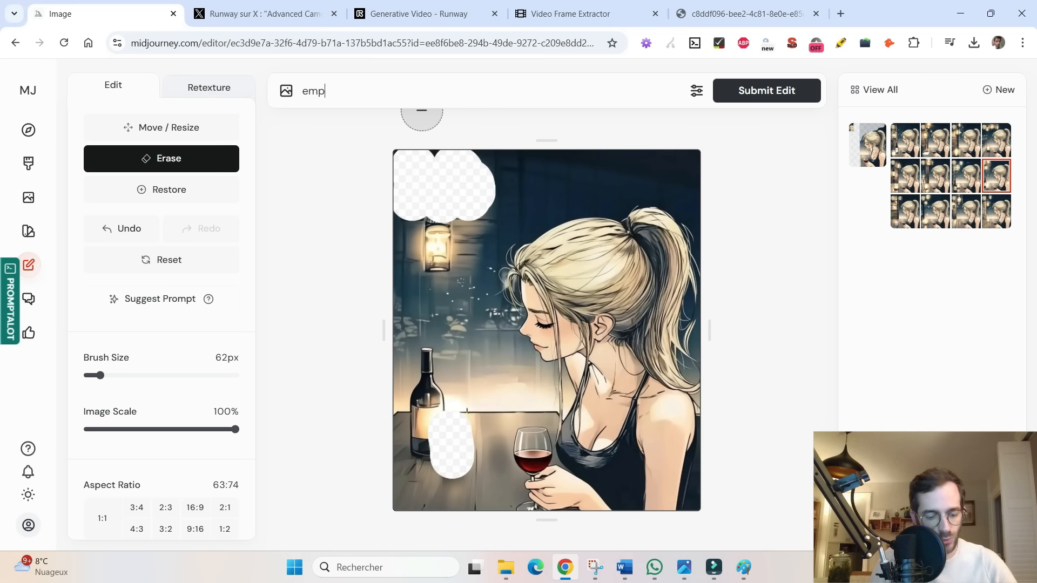
{"action": "scroll", "coordinate": [400, 408], "scroll_direction": "down", "scroll_amount": 3}
{"action": "left_click", "coordinate": [401, 410]}
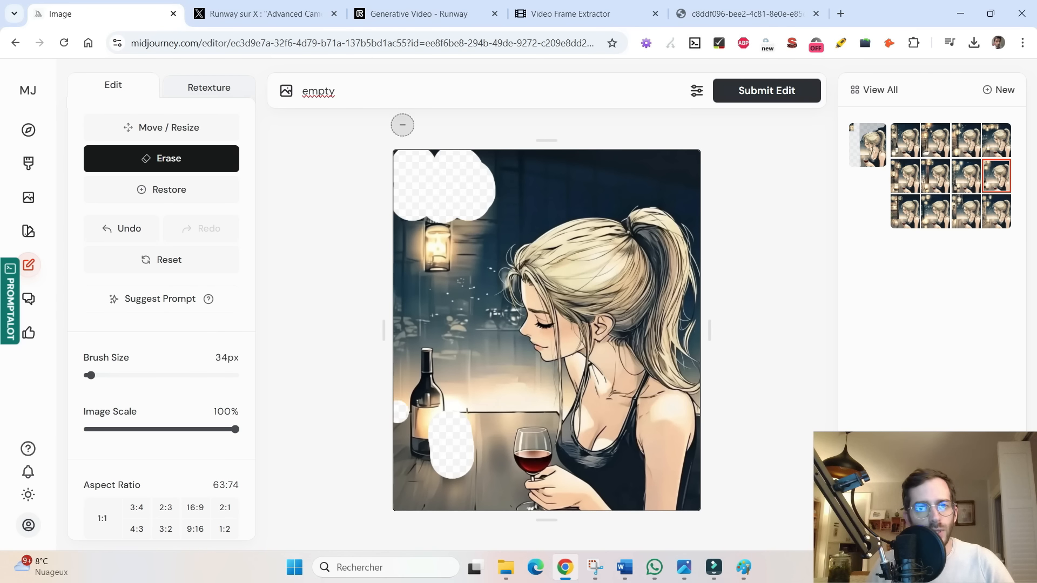
{"action": "left_click", "coordinate": [776, 92]}
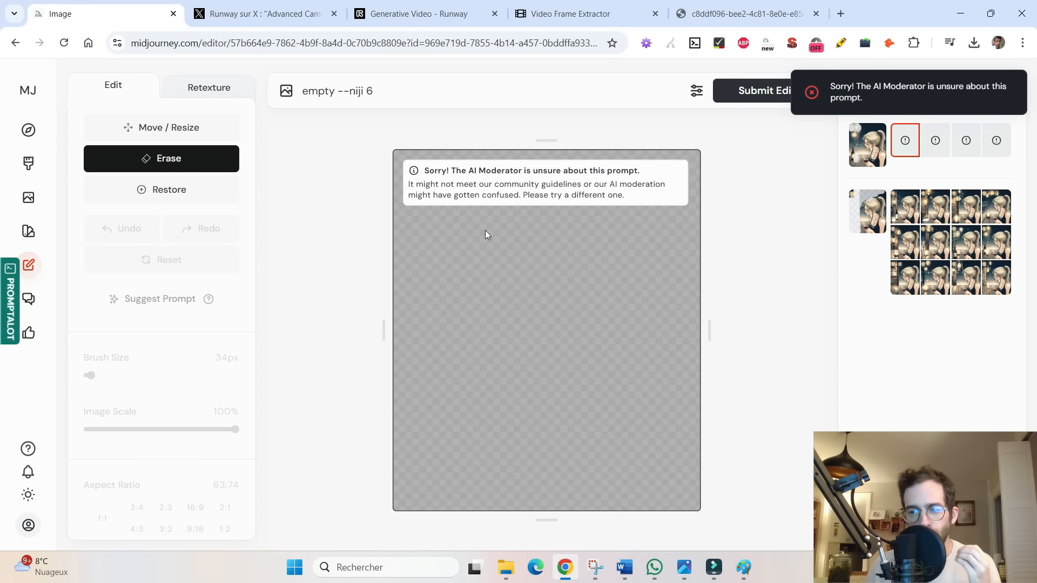
Reopen the erased source image, replace its prompt with "vide --niji 6", and submit the edit
{"action": "left_click", "coordinate": [878, 158]}
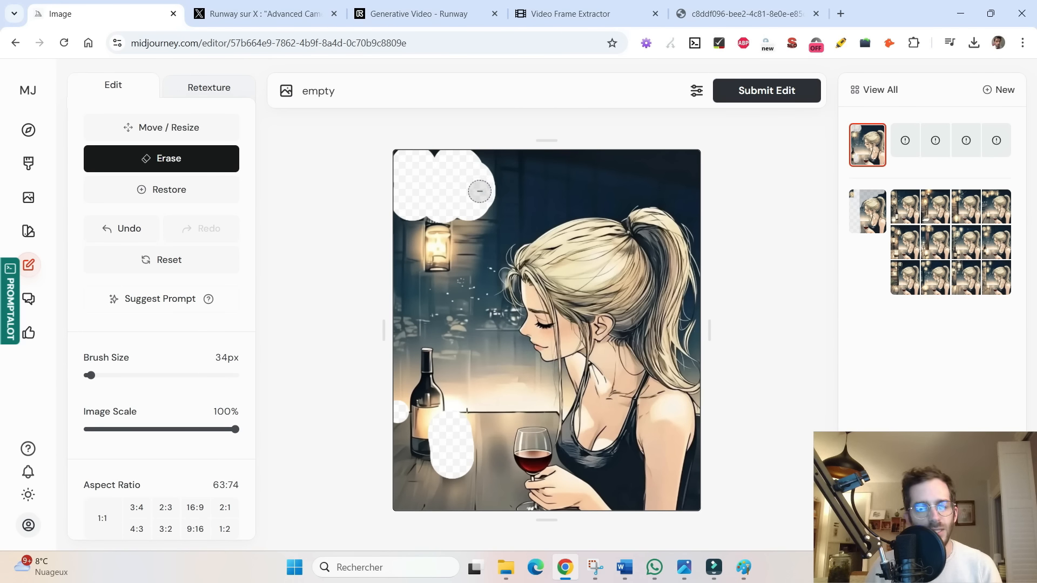
{"action": "left_click_drag", "start_coordinate": [364, 103], "coordinate": [272, 96]}
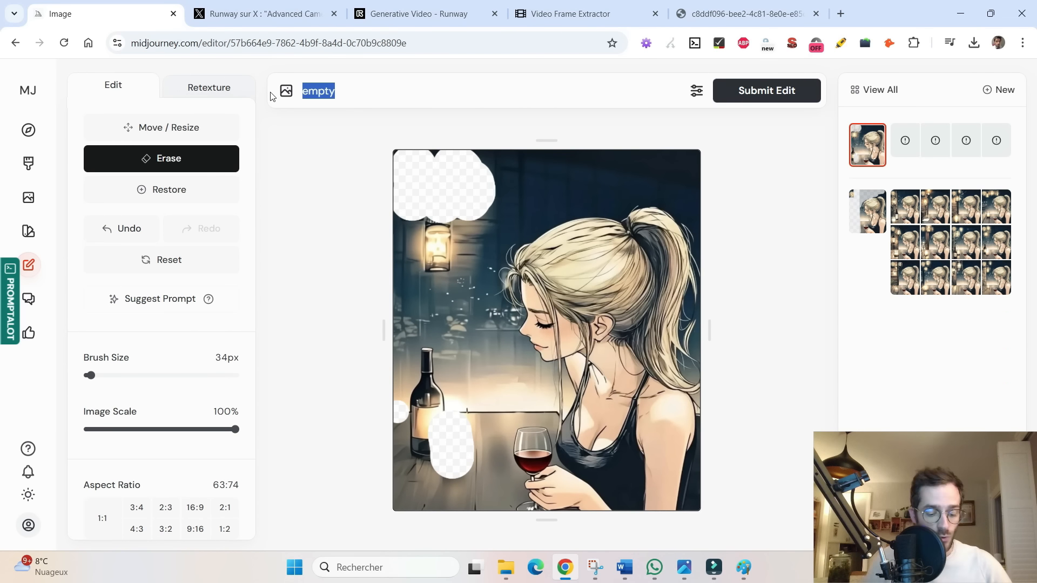
{"action": "type", "text": "vide --niji 6"}
{"action": "key", "text": "Return"}
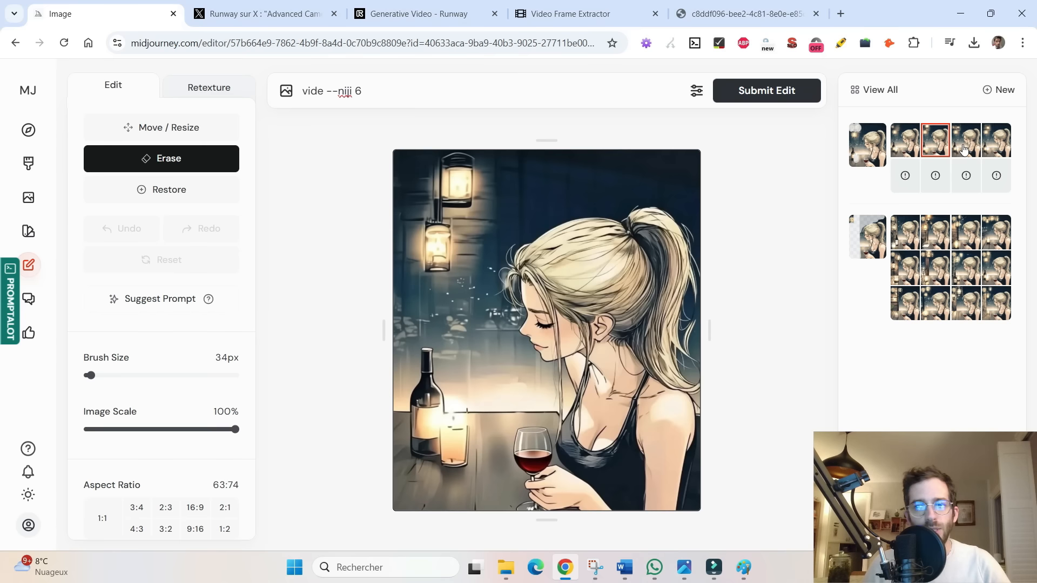
Compare the new results, select the third variation, and erase the two lamps above the remaining wall lamp
{"action": "left_click", "coordinate": [1001, 145]}
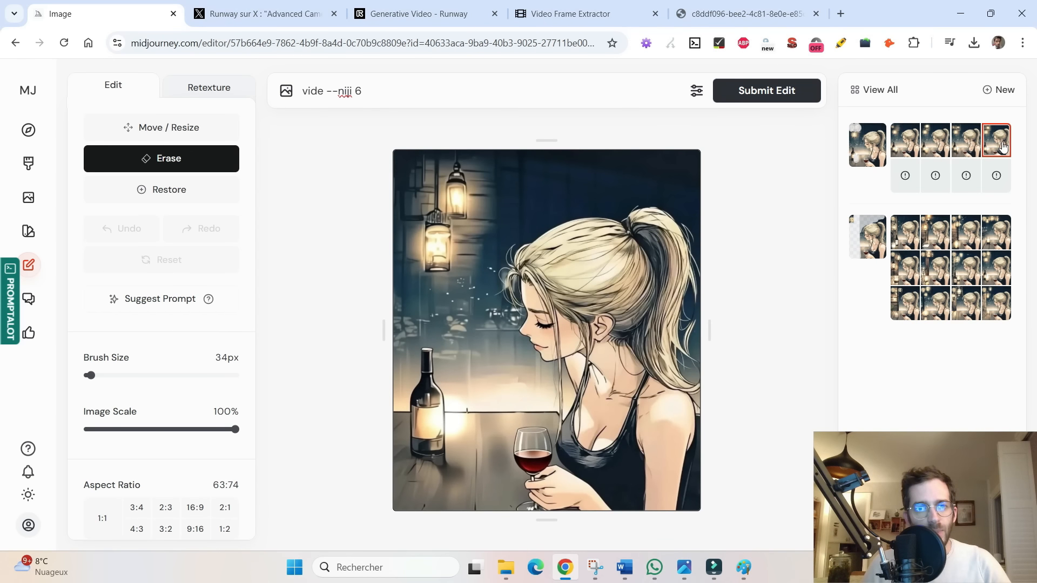
{"action": "left_click", "coordinate": [962, 141]}
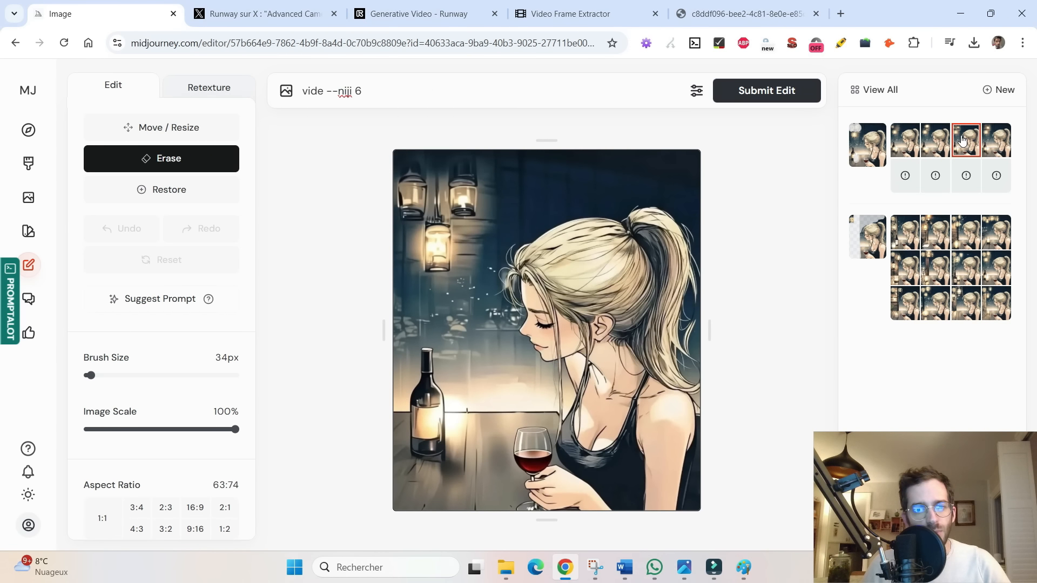
{"action": "left_click", "coordinate": [910, 147]}
{"action": "left_click", "coordinate": [966, 143]}
{"action": "scroll", "coordinate": [473, 191], "scroll_direction": "up", "scroll_amount": 7}
{"action": "mouse_move", "coordinate": [470, 193]}
{"action": "left_mouse_down"}
{"action": "mouse_move", "coordinate": [462, 167]}
{"action": "mouse_move", "coordinate": [412, 195]}
{"action": "left_mouse_up"}
{"action": "scroll", "coordinate": [409, 197], "scroll_direction": "down", "scroll_amount": 5}
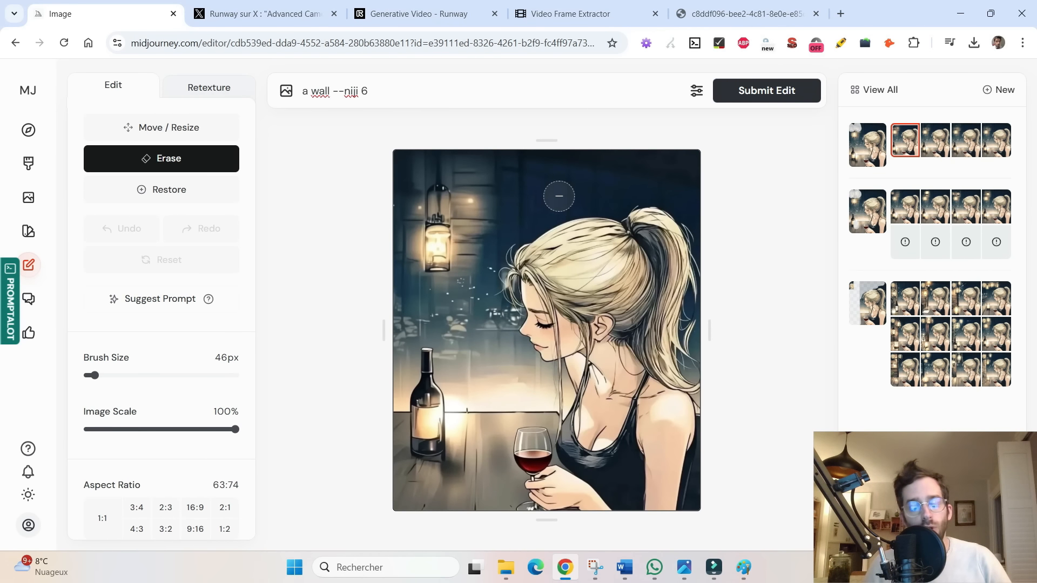
Compare the "a wall --niji 6" results and select the fourth variation
{"action": "left_click", "coordinate": [940, 147]}
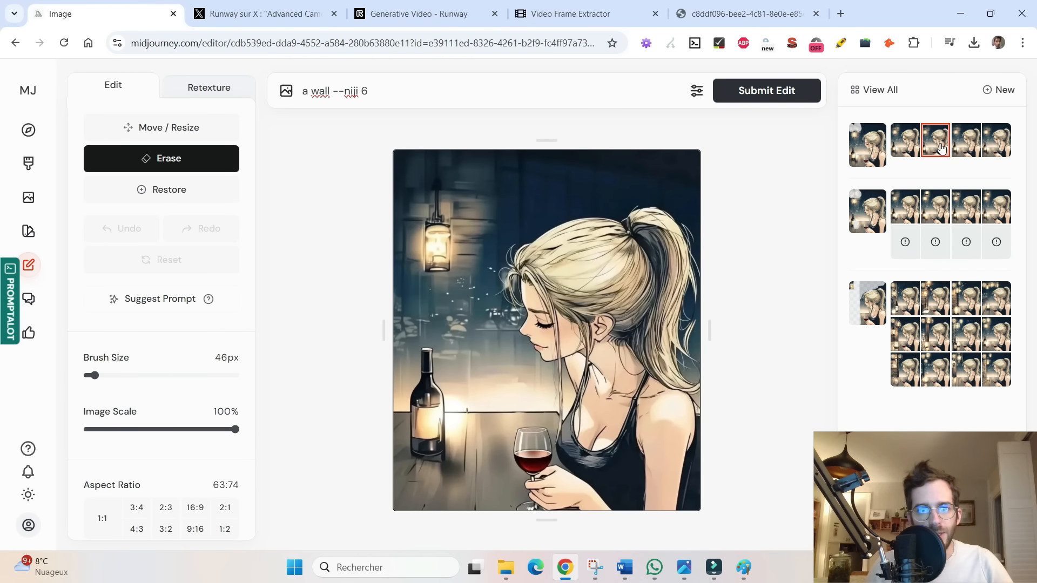
{"action": "left_click", "coordinate": [970, 147]}
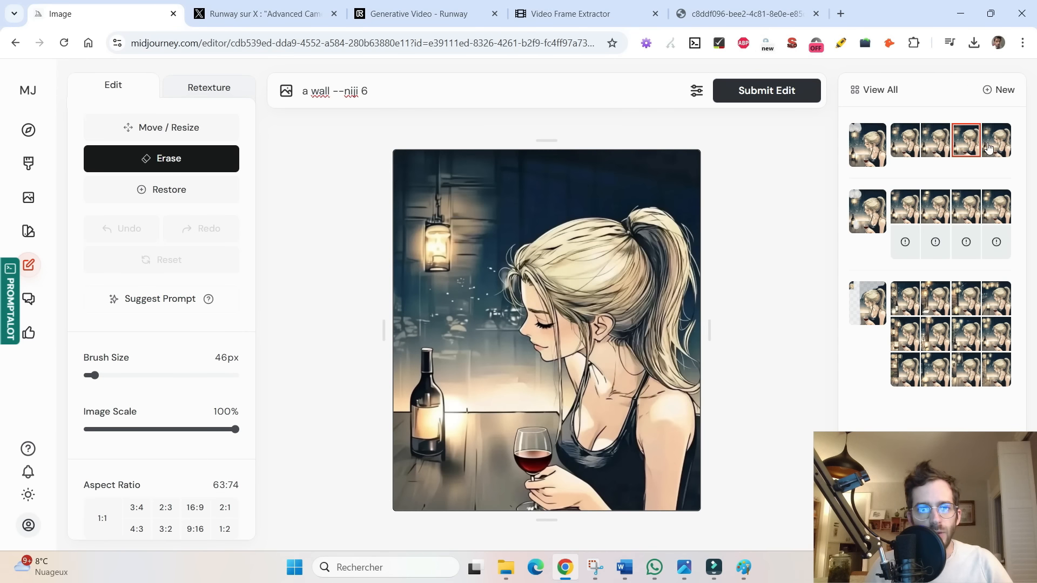
{"action": "left_click", "coordinate": [988, 147]}
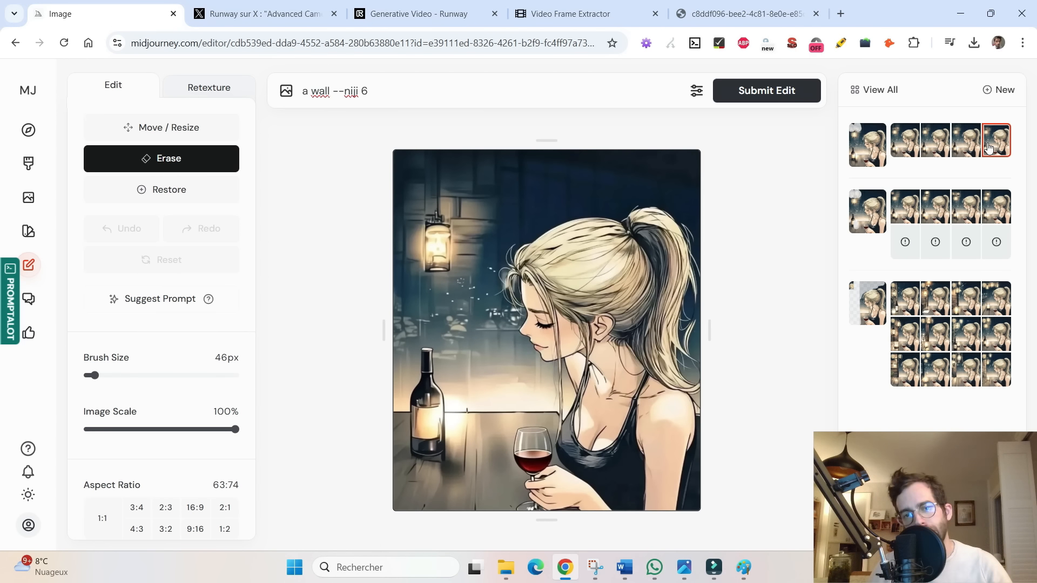
Switch to the Snipping Tool to examine the saved lamp capture, and minimize its window
{"action": "left_click", "coordinate": [595, 567]}
{"action": "left_click_drag", "start_coordinate": [632, 12], "coordinate": [825, 43]}
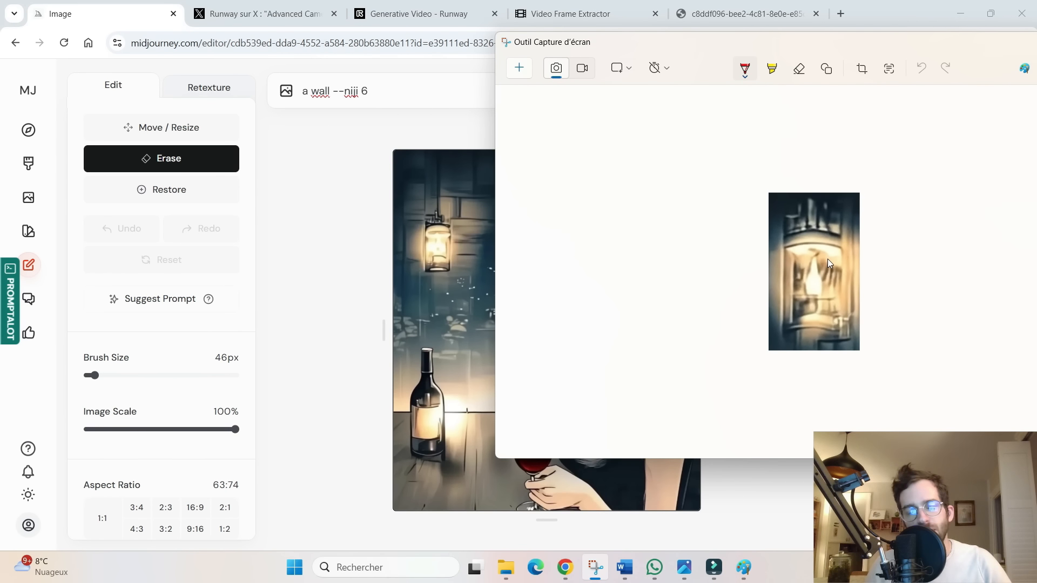
{"action": "left_click_drag", "start_coordinate": [974, 48], "coordinate": [864, 43]}
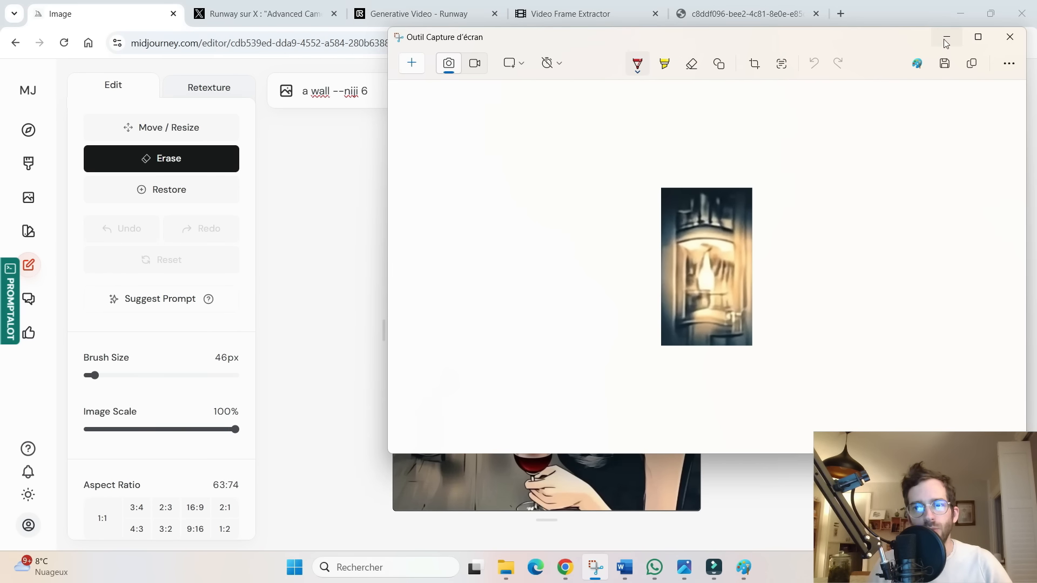
{"action": "left_click", "coordinate": [945, 41]}
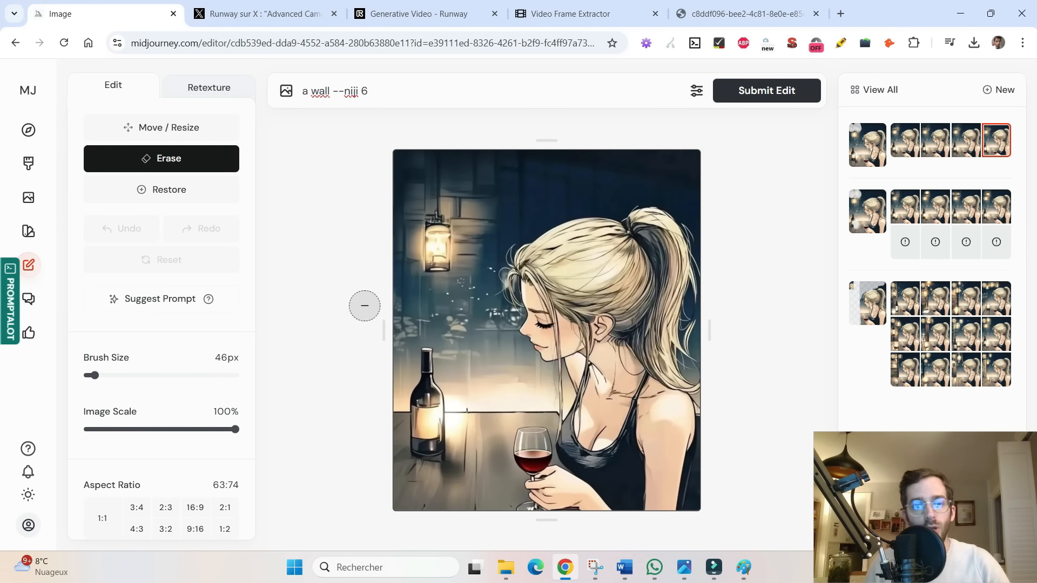
Extend the canvas to the left of the woman until the aspect ratio is 30:17
{"action": "left_click_drag", "start_coordinate": [384, 331], "coordinate": [276, 331]}
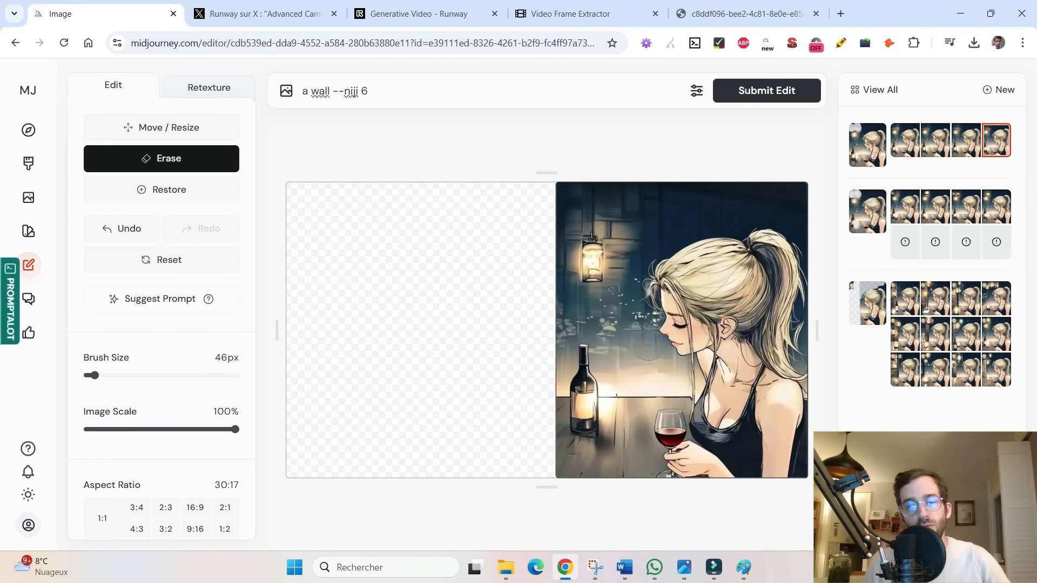